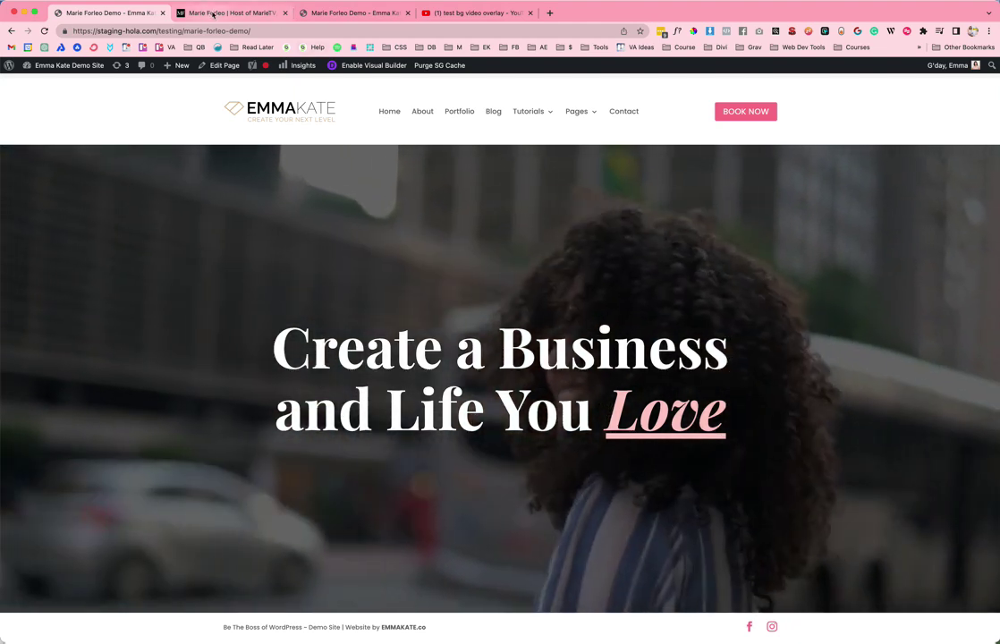
Compare the demo page's hero with the Marie Forleo homepage and the test bg video overlay clip on YouTube.
click(213, 14)
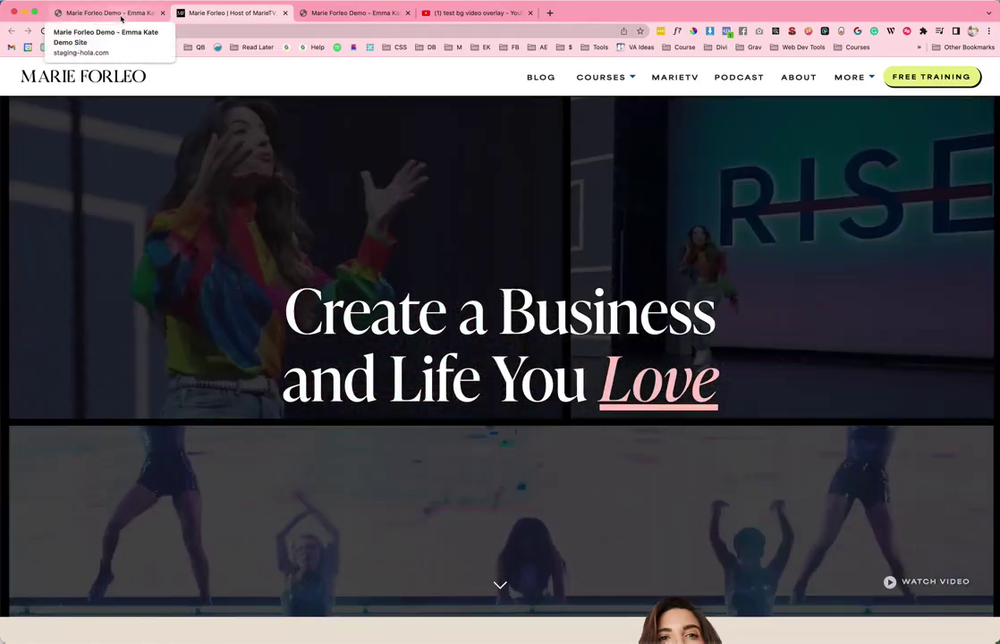
click(119, 15)
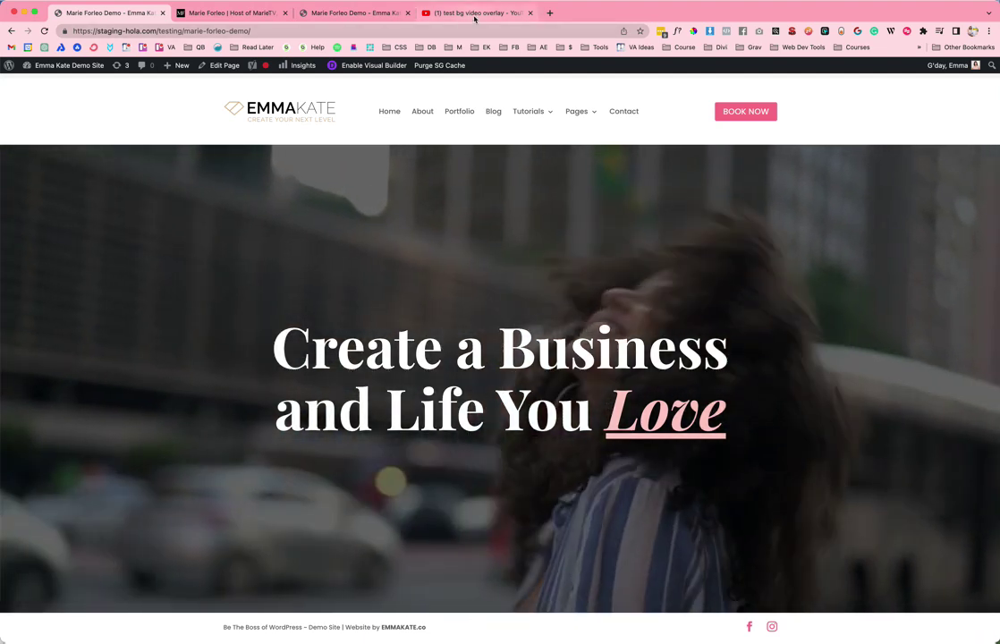
click(474, 12)
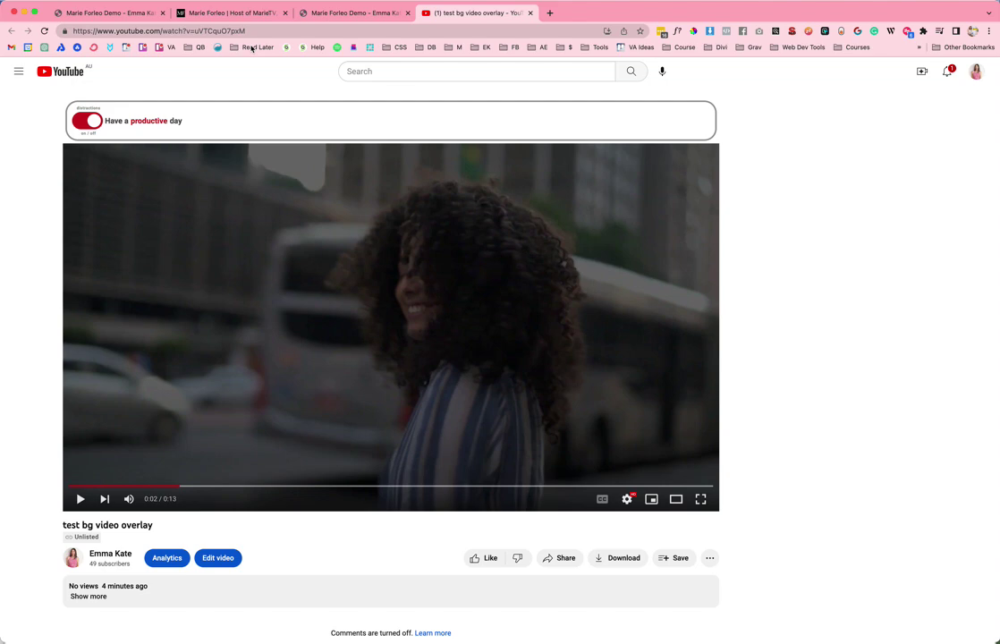
click(137, 15)
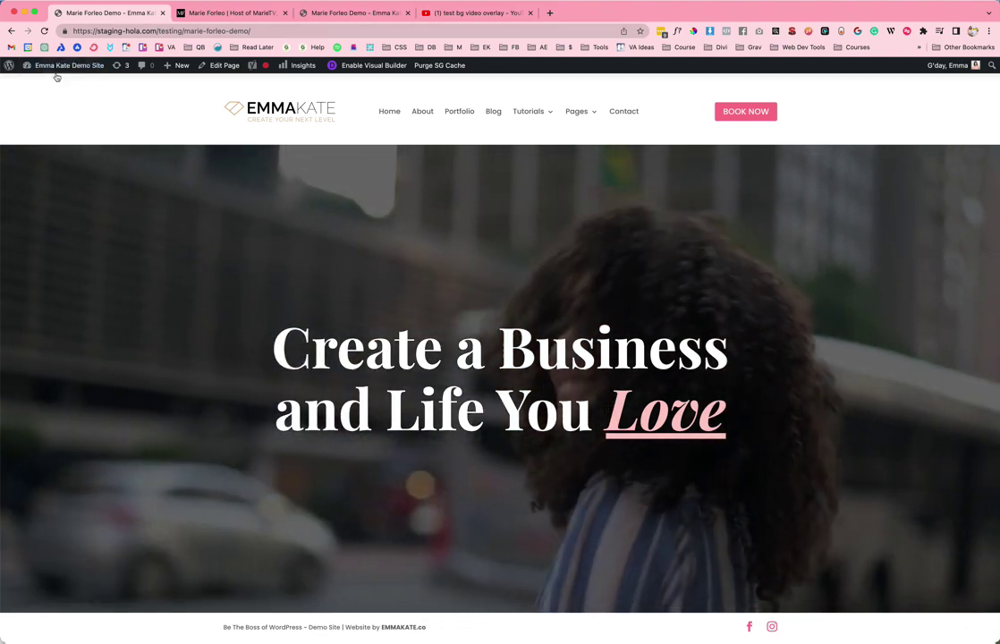
Open the demo page in the Divi visual builder with the hero section in view.
mouse_move(57, 75)
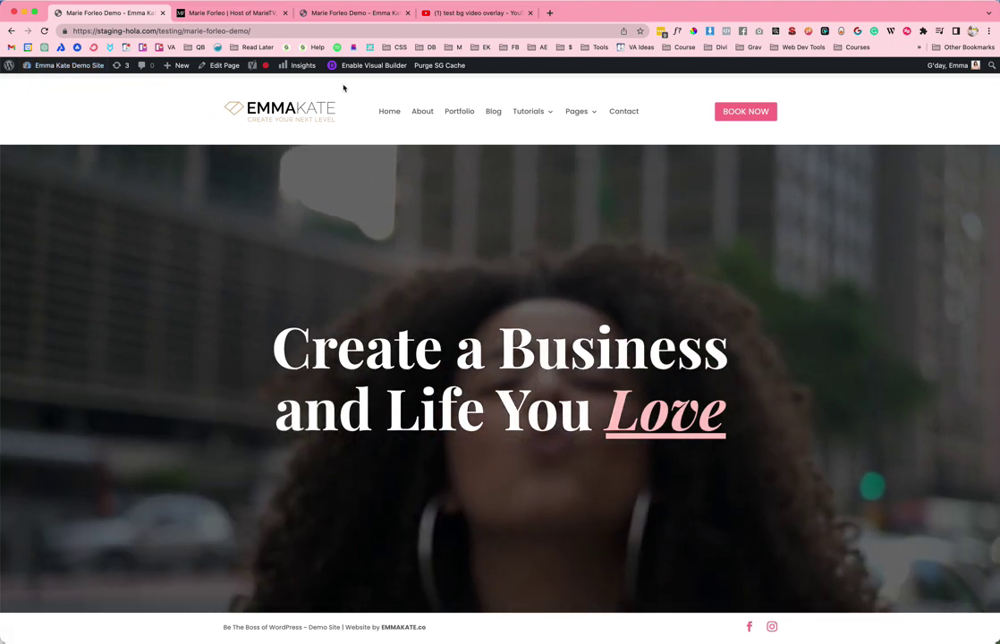
click(353, 76)
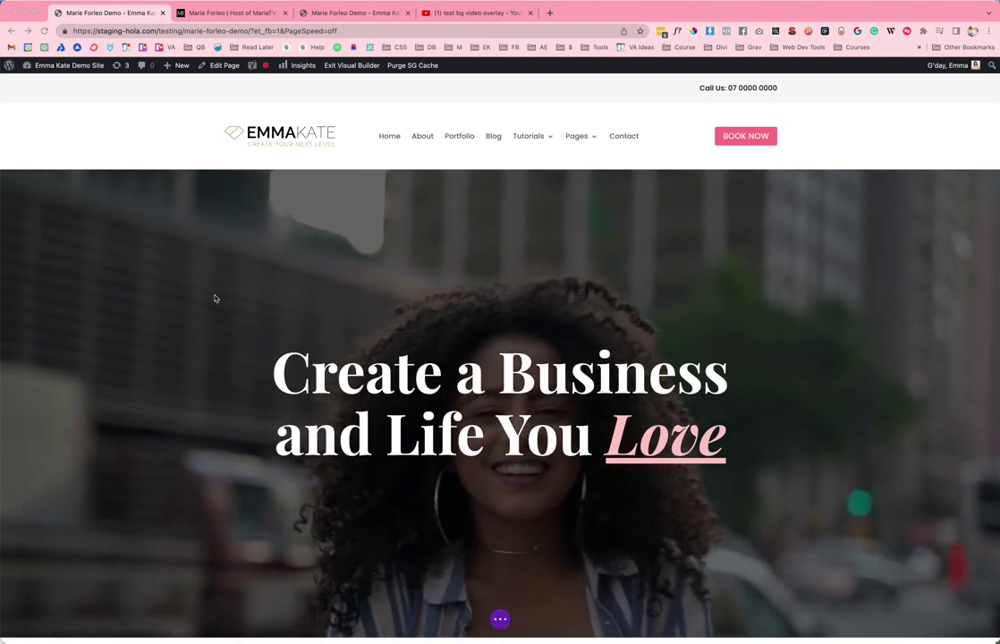
scroll(215, 298, down, 1)
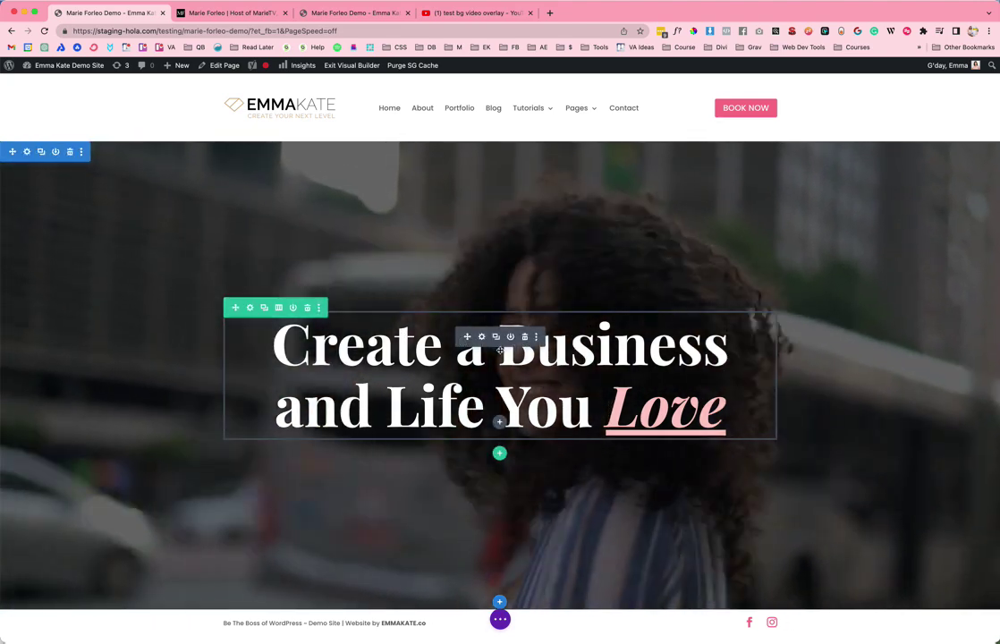
Examine the hero section's modified styles, including its background video settings and minimum height.
right_click(27, 153)
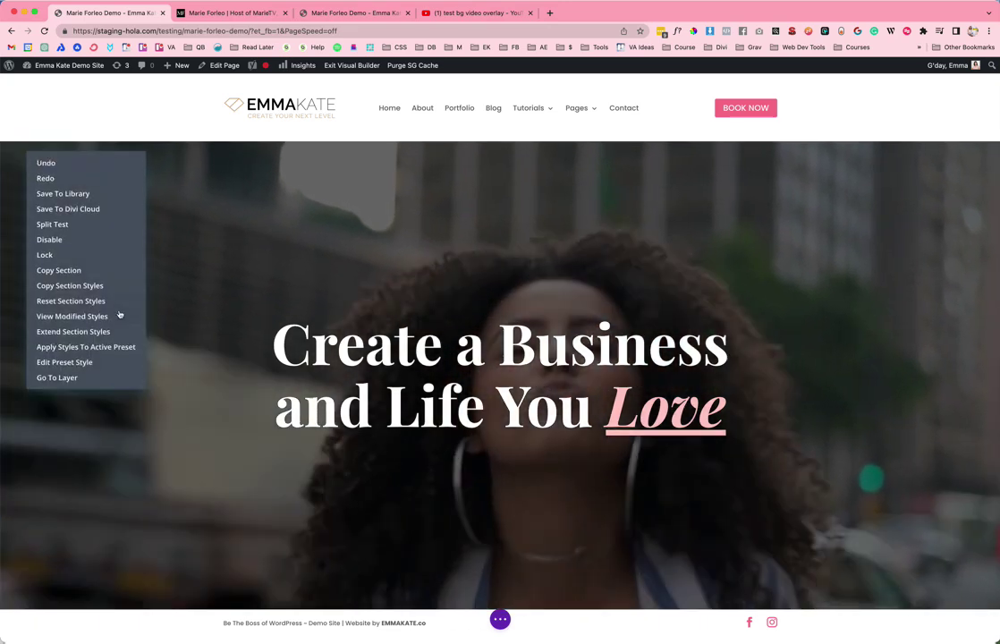
click(117, 315)
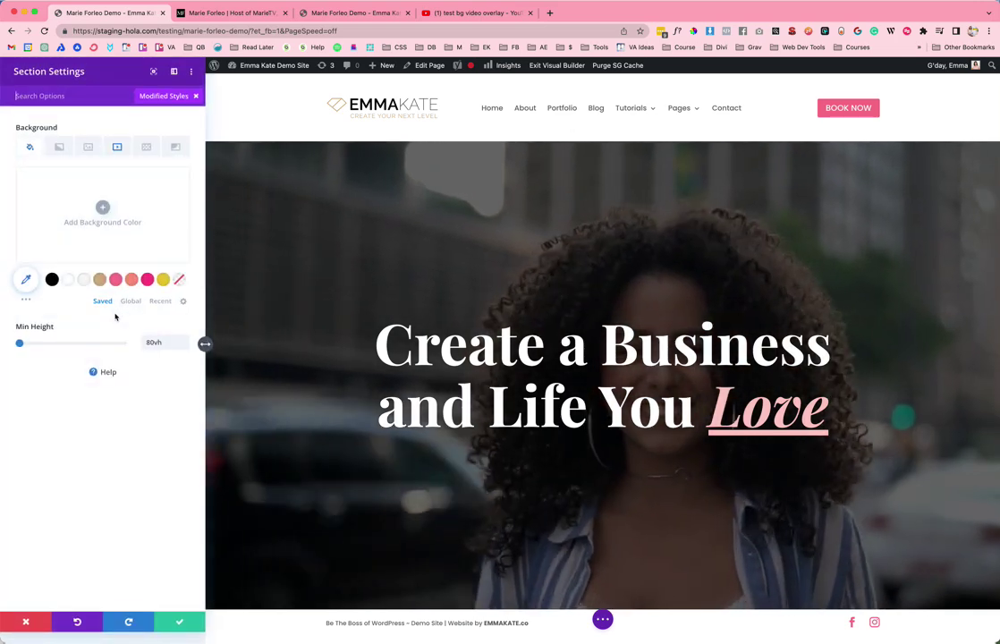
click(119, 148)
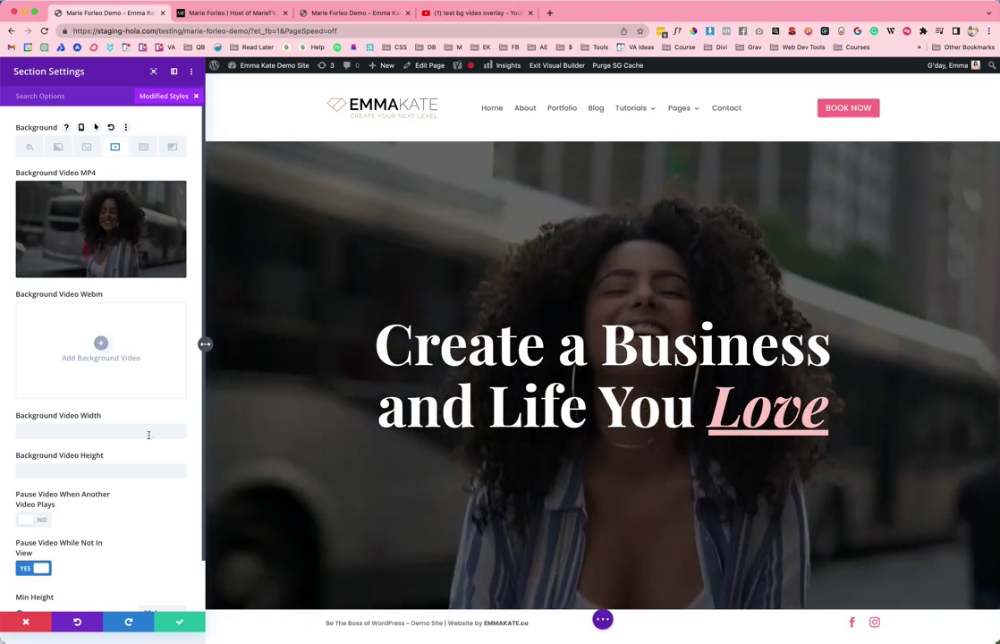
scroll(139, 464, down, 1)
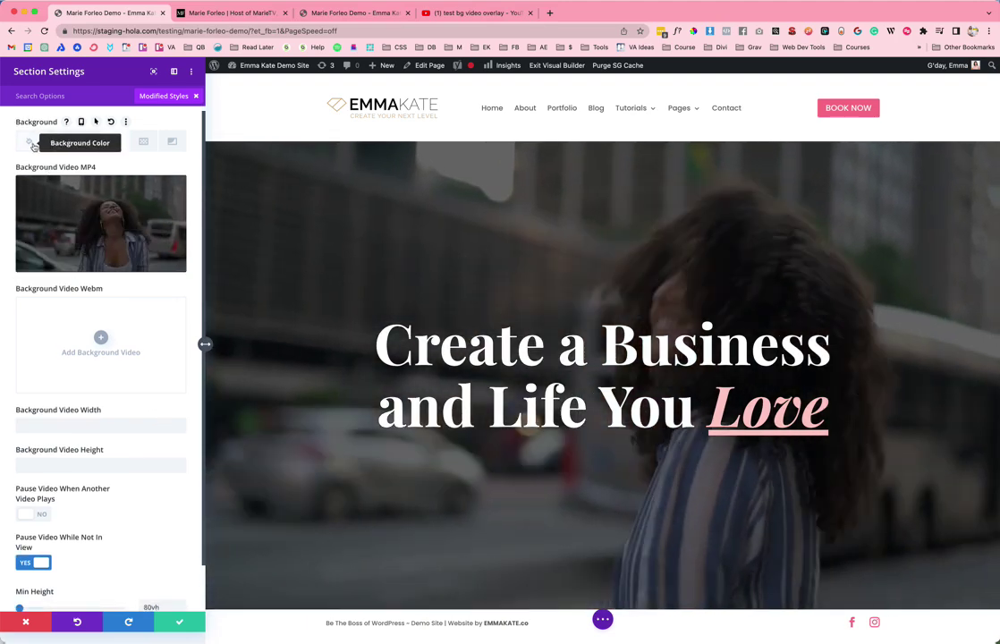
scroll(110, 277, down, 3)
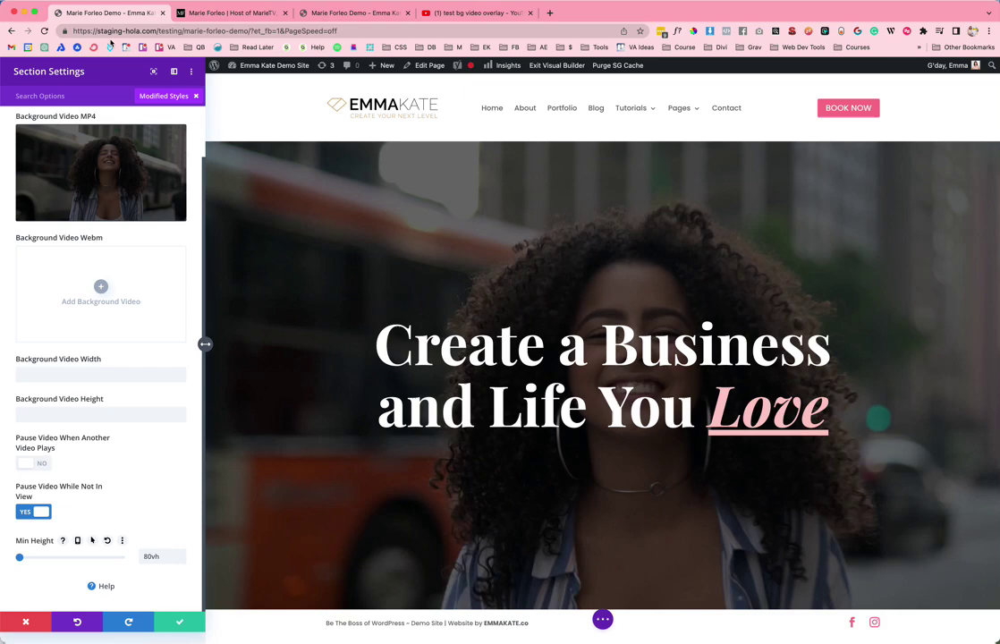
Check the Marie Forleo homepage hero again and clear the modified-styles filter in the demo's section settings.
click(204, 12)
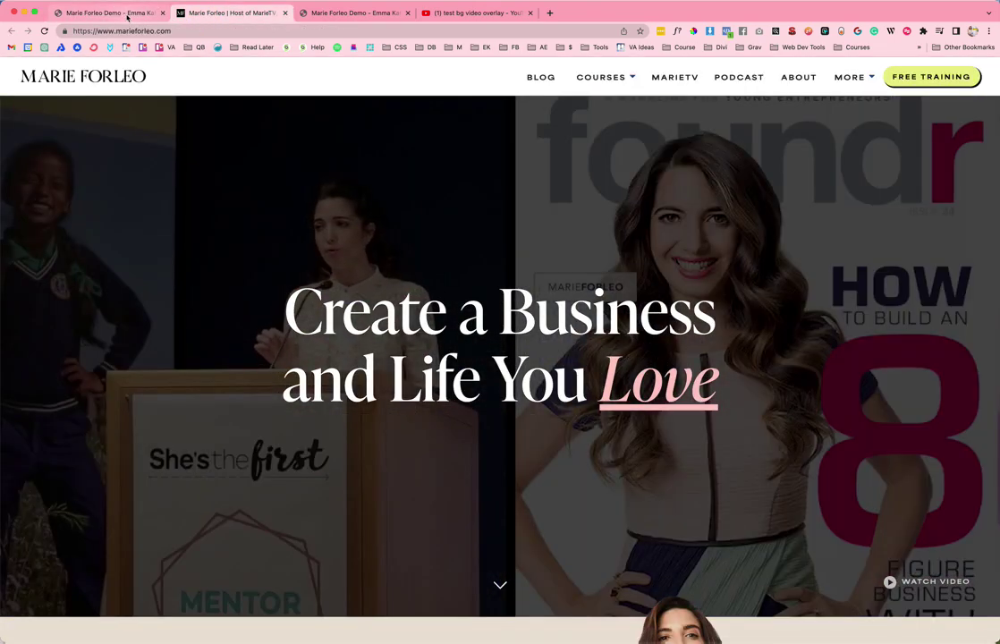
click(109, 13)
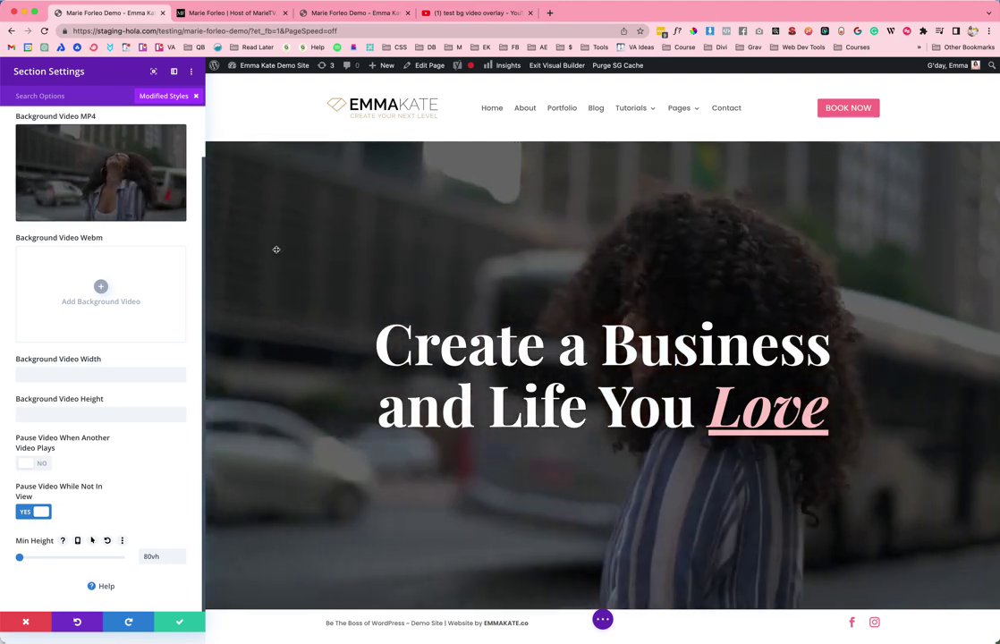
mouse_move(136, 184)
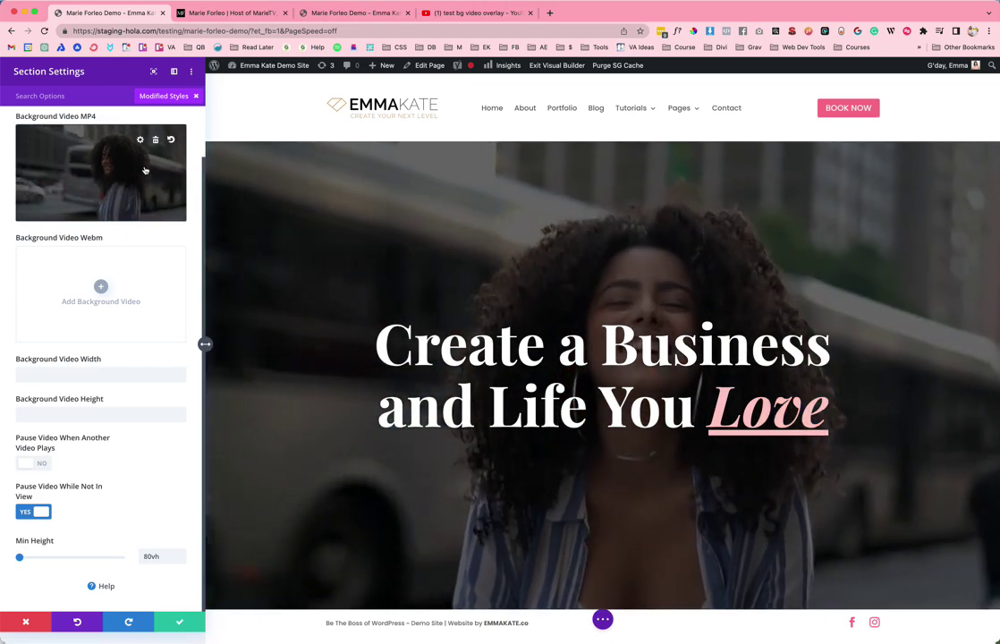
click(199, 96)
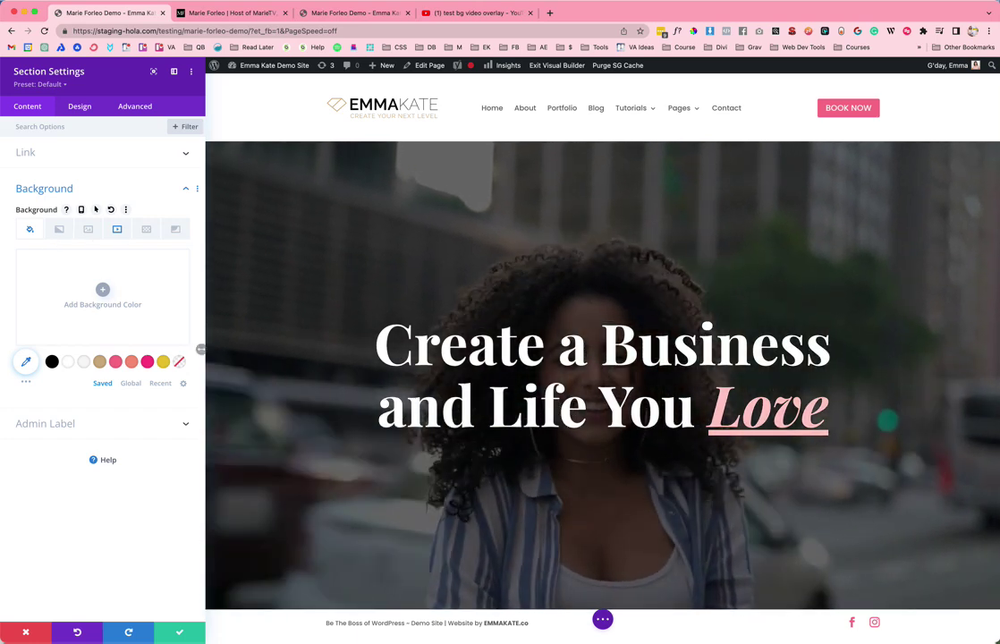
Compare the details of the overlay MP4, plain MP4 and GIF files in Finder's divi design challenge folder, and close the hero's section settings.
drag(1, 282, 312, 216)
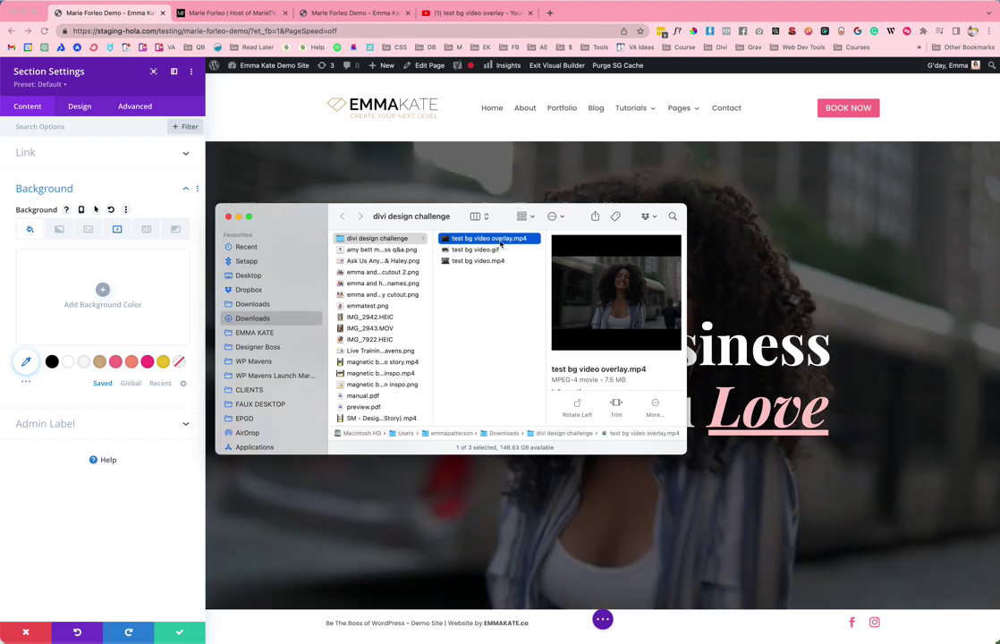
scroll(671, 367, down, 2)
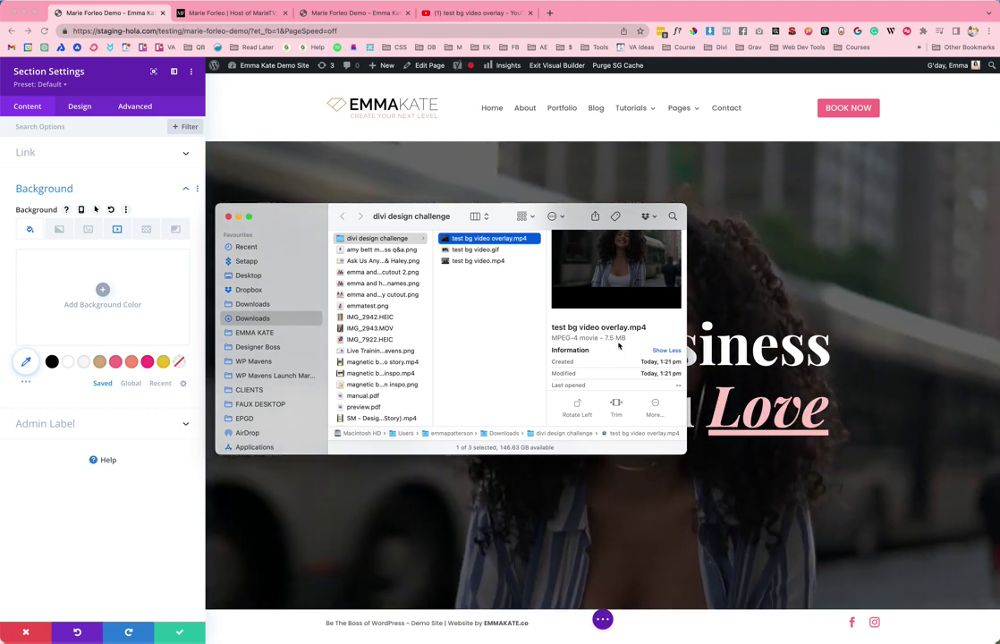
click(478, 261)
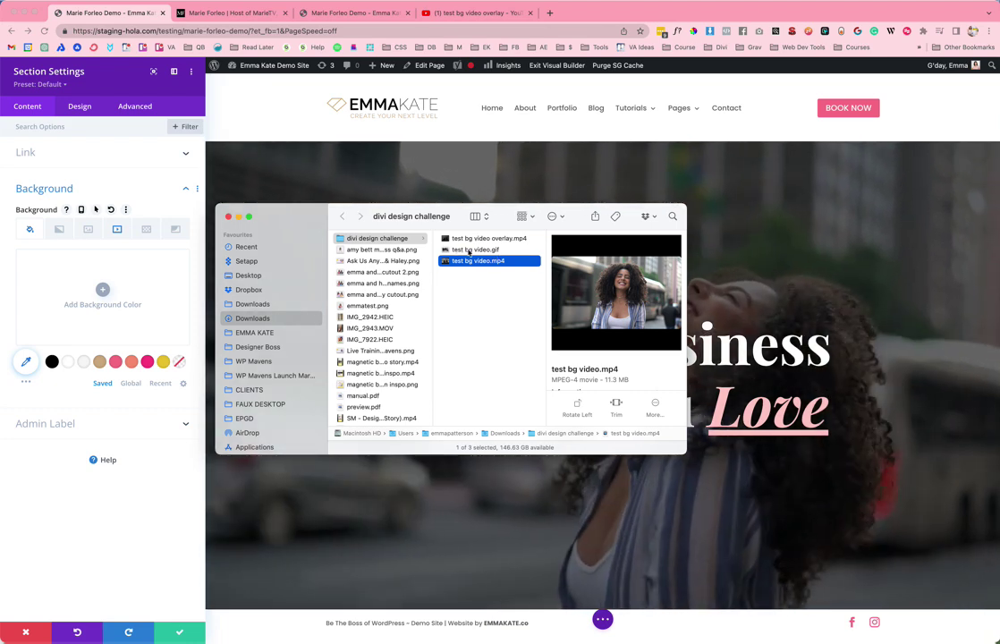
click(471, 250)
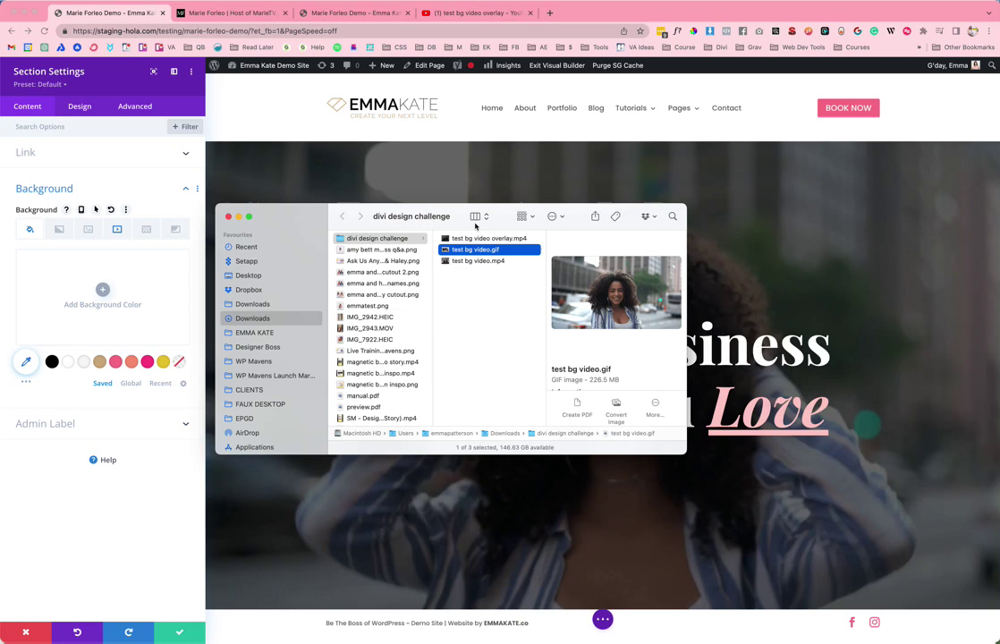
click(239, 217)
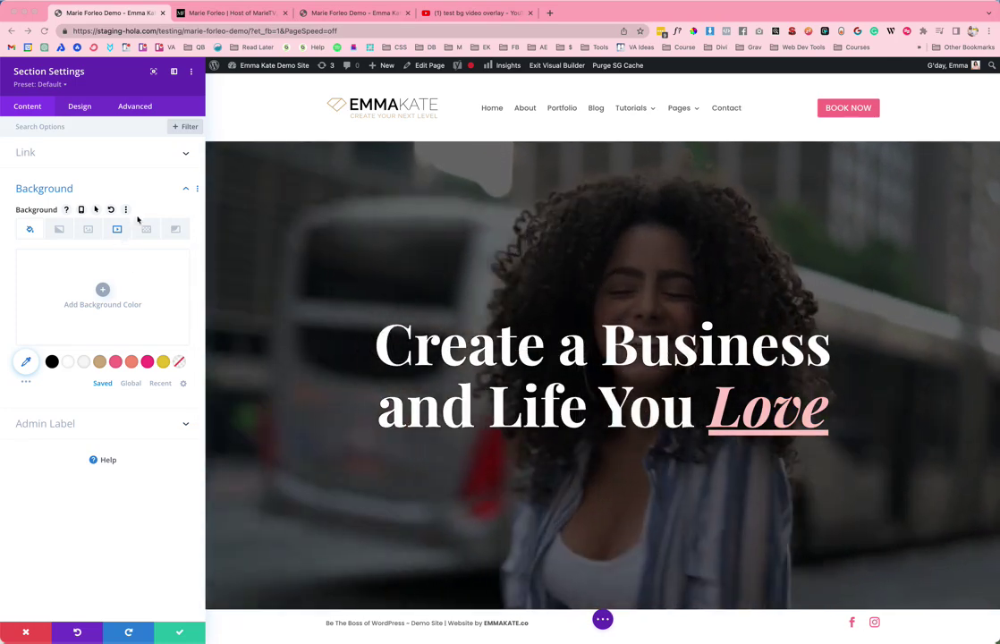
click(23, 633)
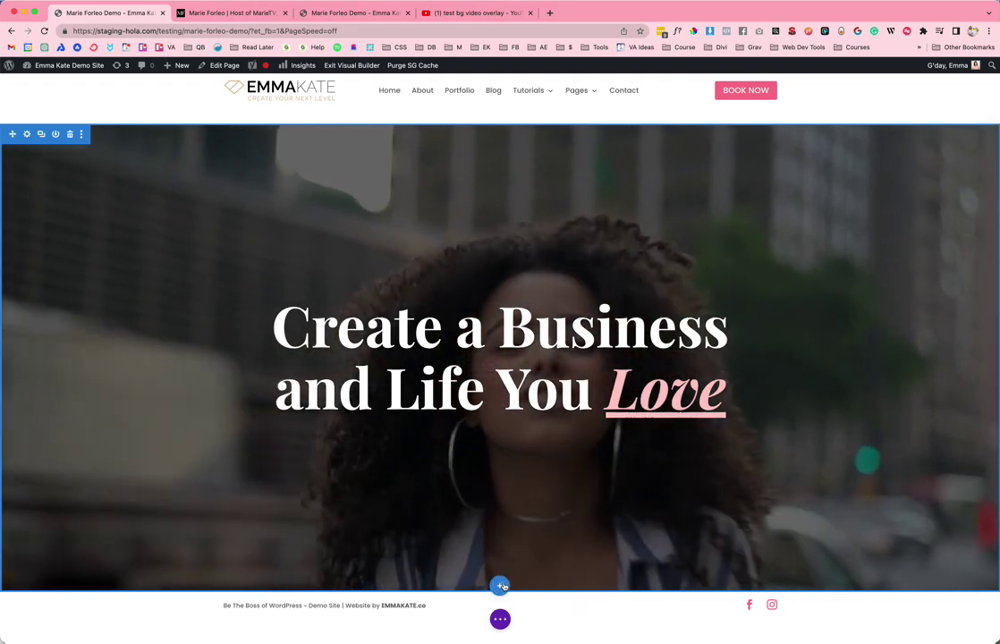
Add a new section below the hero with a single-column row containing a Text module.
click(502, 584)
click(430, 549)
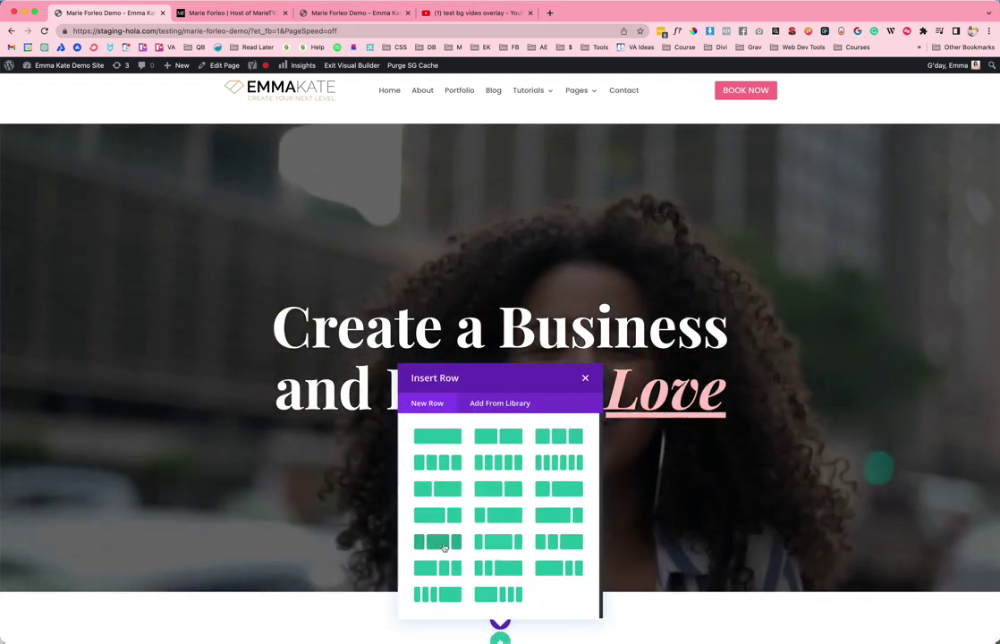
click(437, 435)
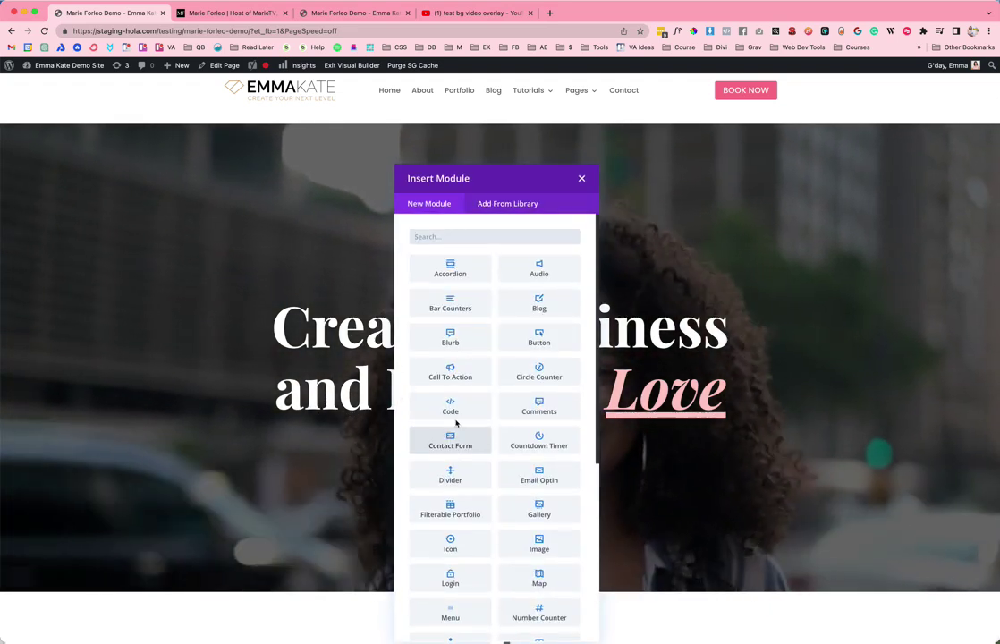
text(text)
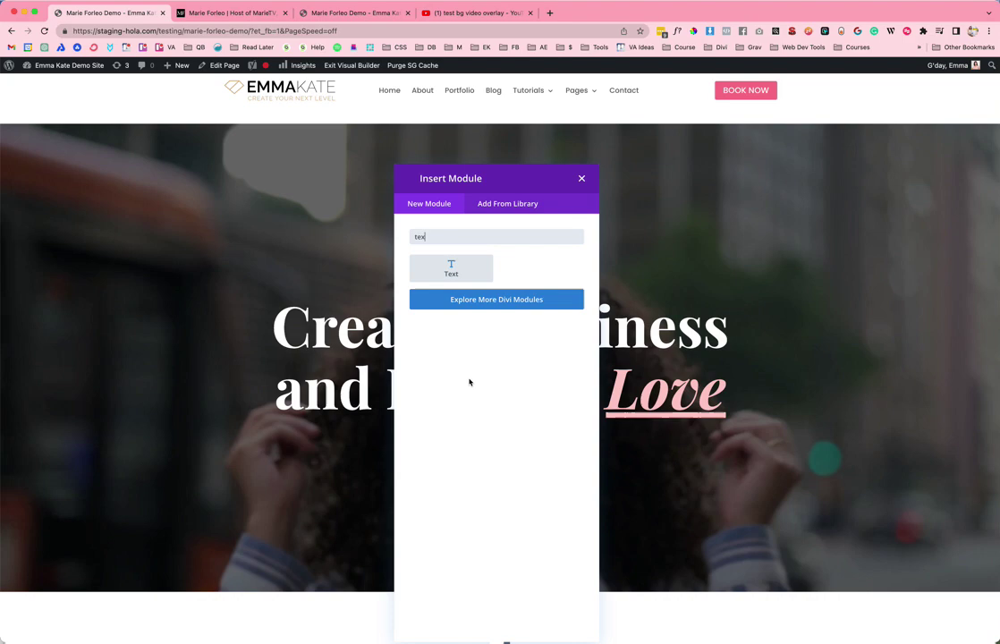
click(470, 268)
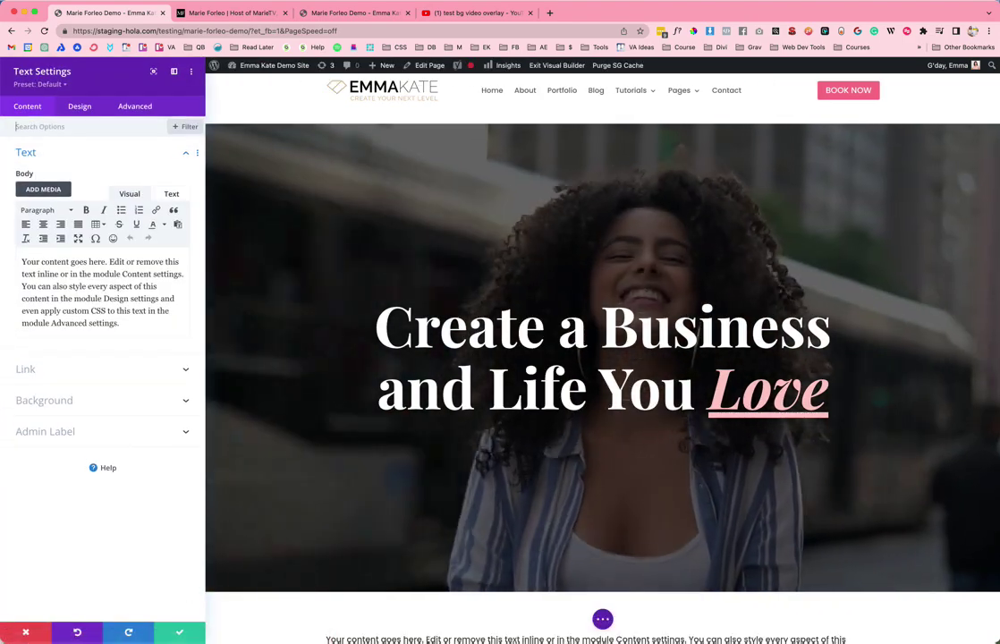
click(27, 632)
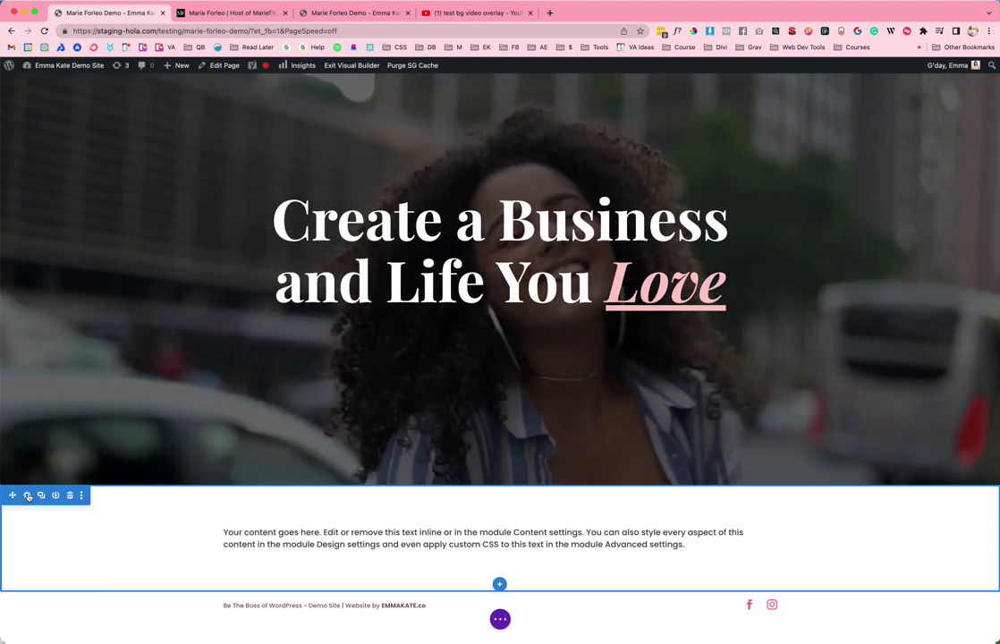
Set text-bg-video-overlay.mp4 from the media library as the new section's MP4 background video.
click(27, 495)
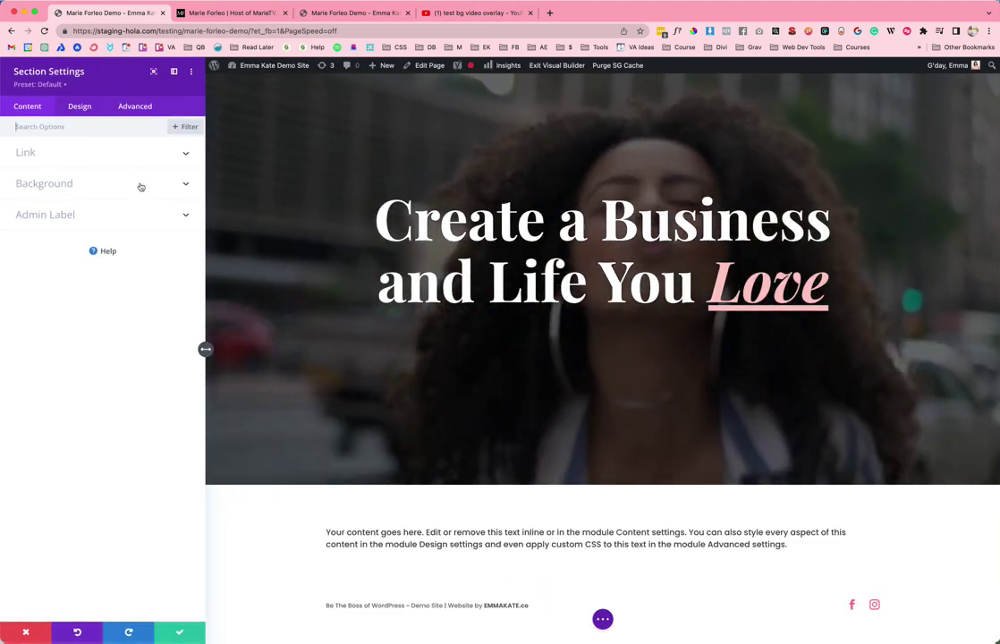
click(139, 184)
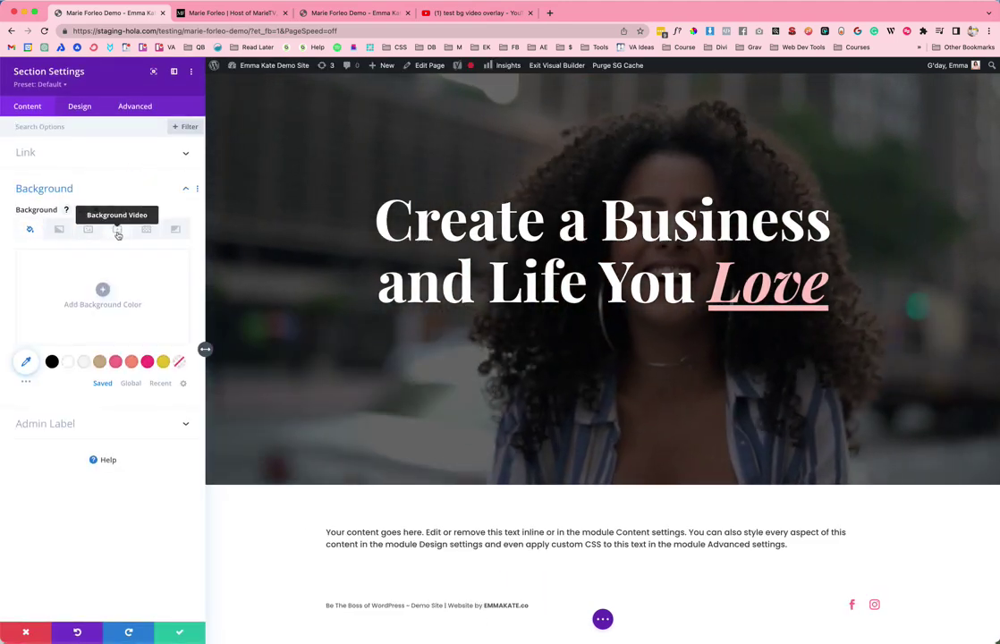
click(116, 229)
click(101, 304)
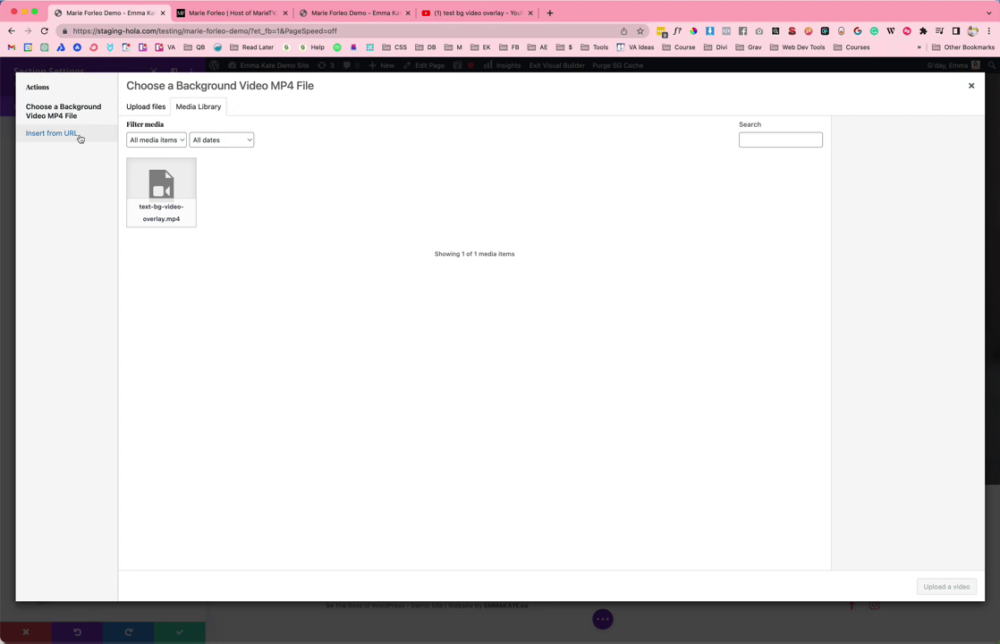
click(158, 175)
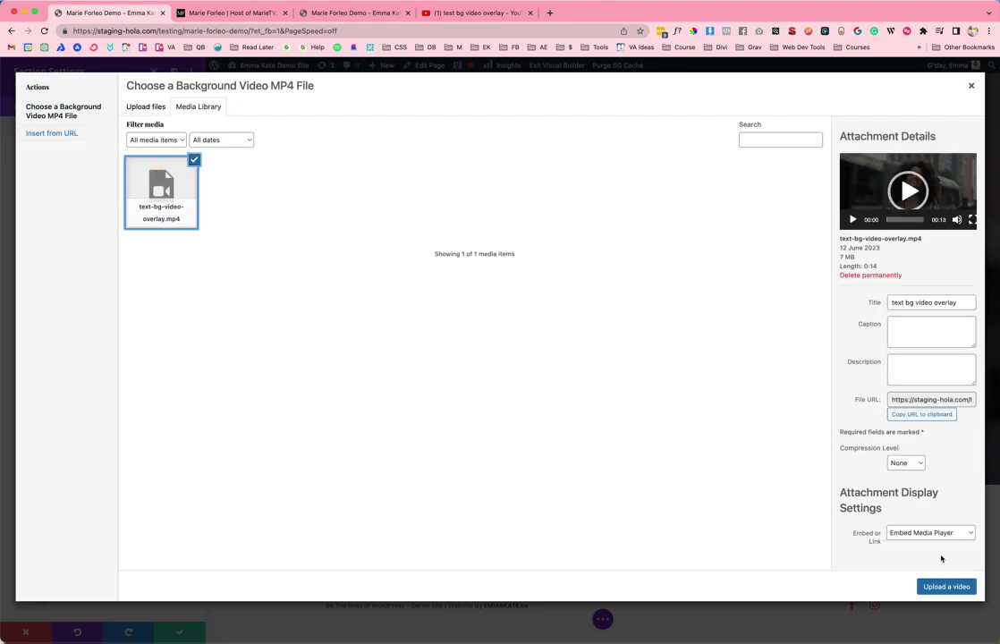
click(948, 585)
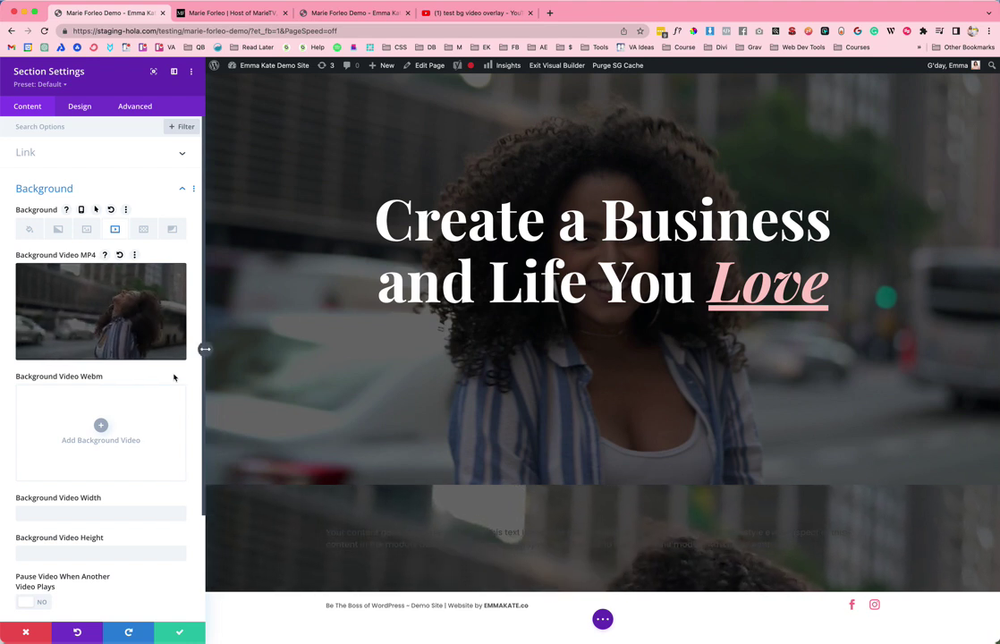
click(68, 190)
Set the new section's minimum height to 80vh in its sizing options.
click(78, 107)
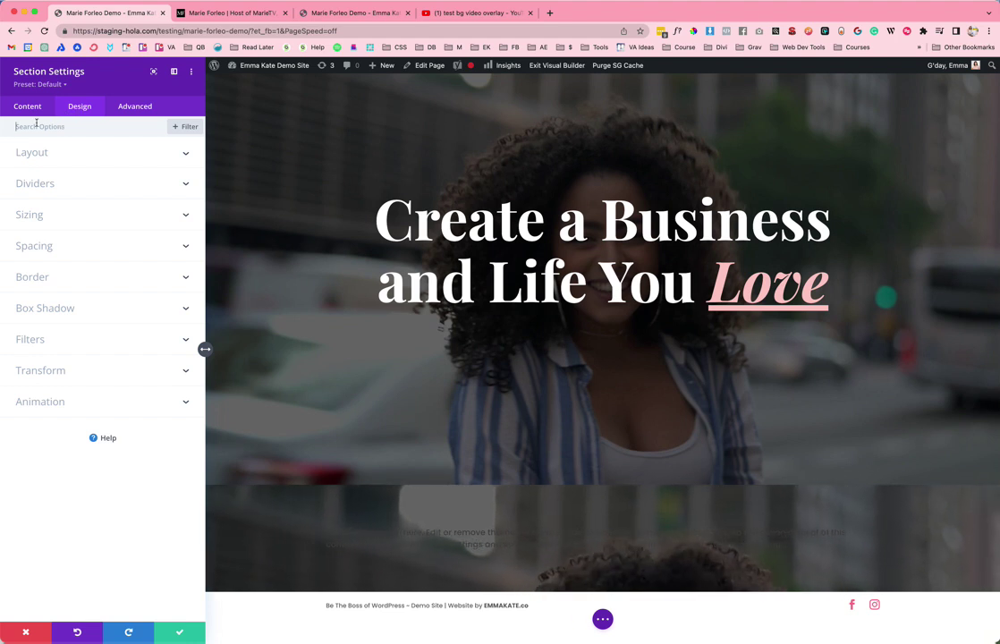
click(31, 216)
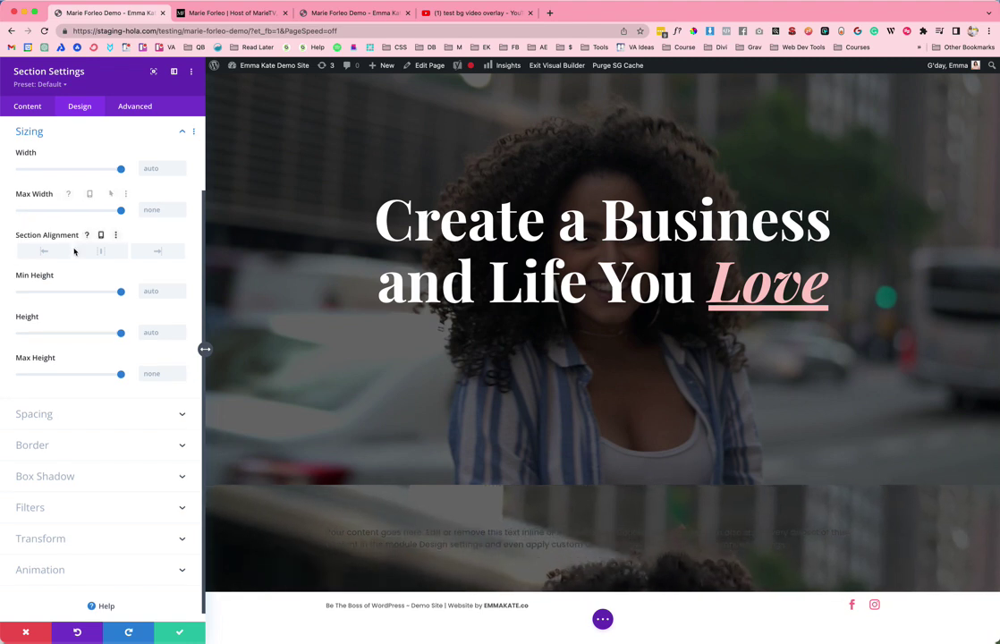
click(144, 291)
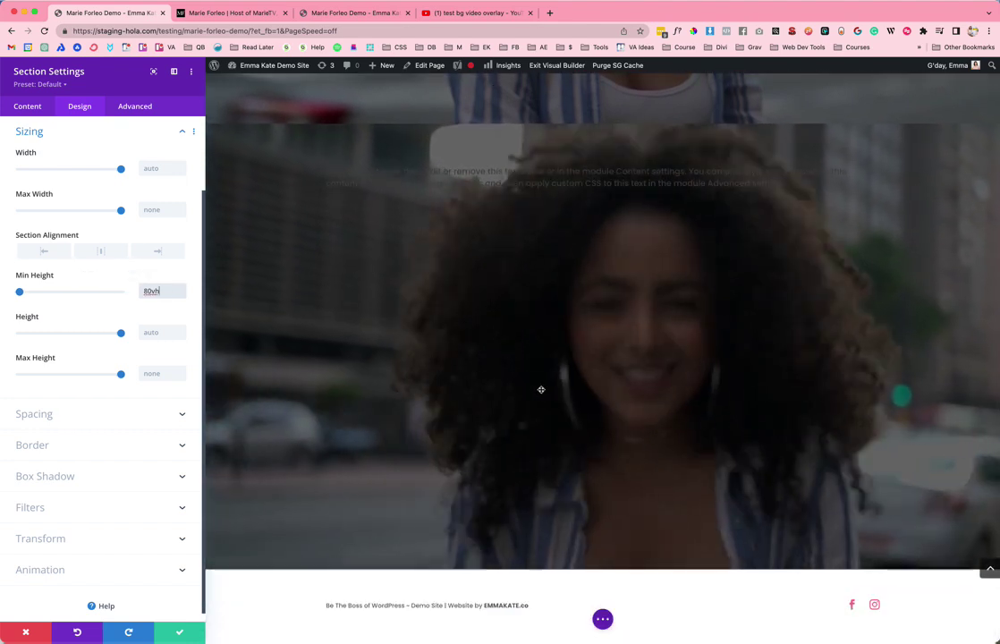
Save the new section's settings and review the modified styles of the hero headline's row, then discard that row's settings panel.
click(178, 634)
scroll(340, 271, up, 8)
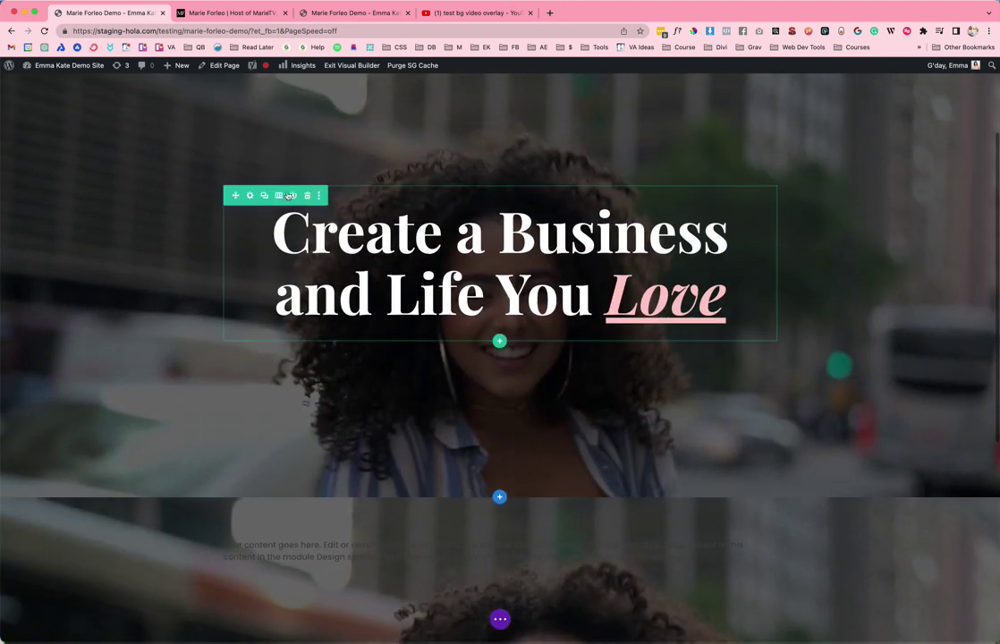
click(249, 195)
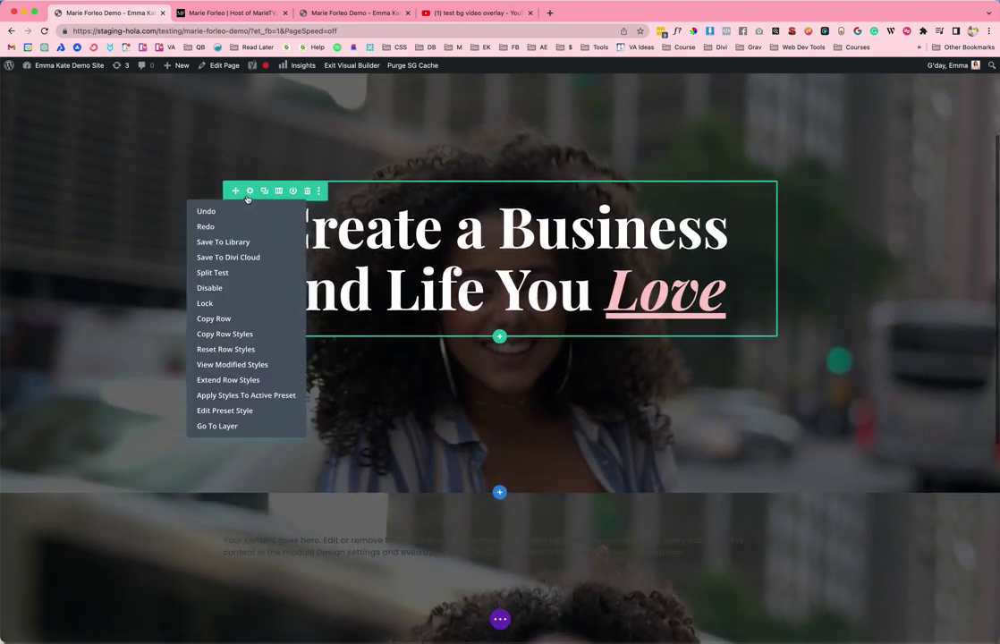
click(251, 363)
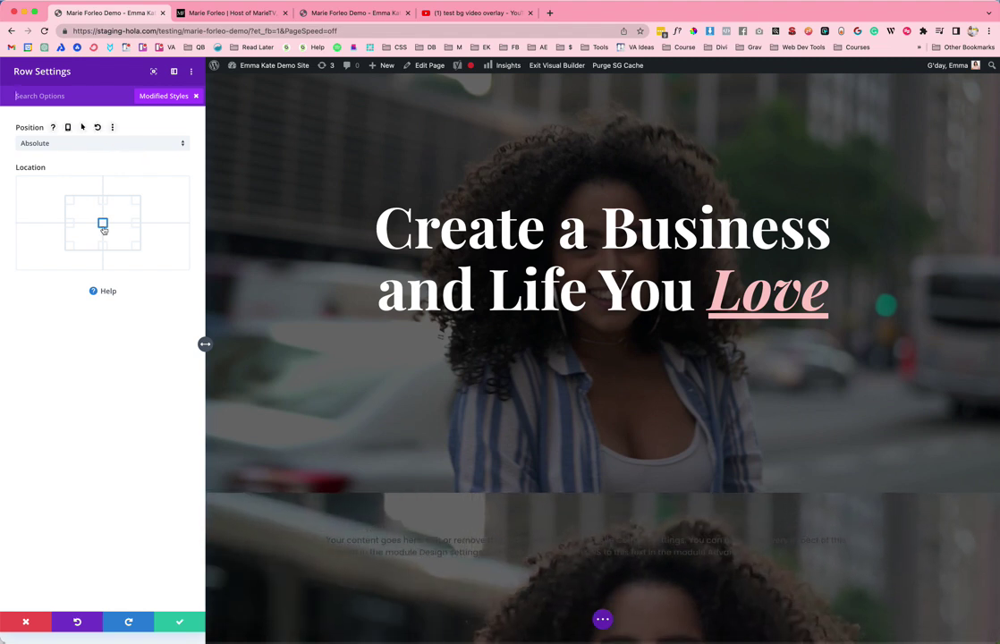
click(36, 621)
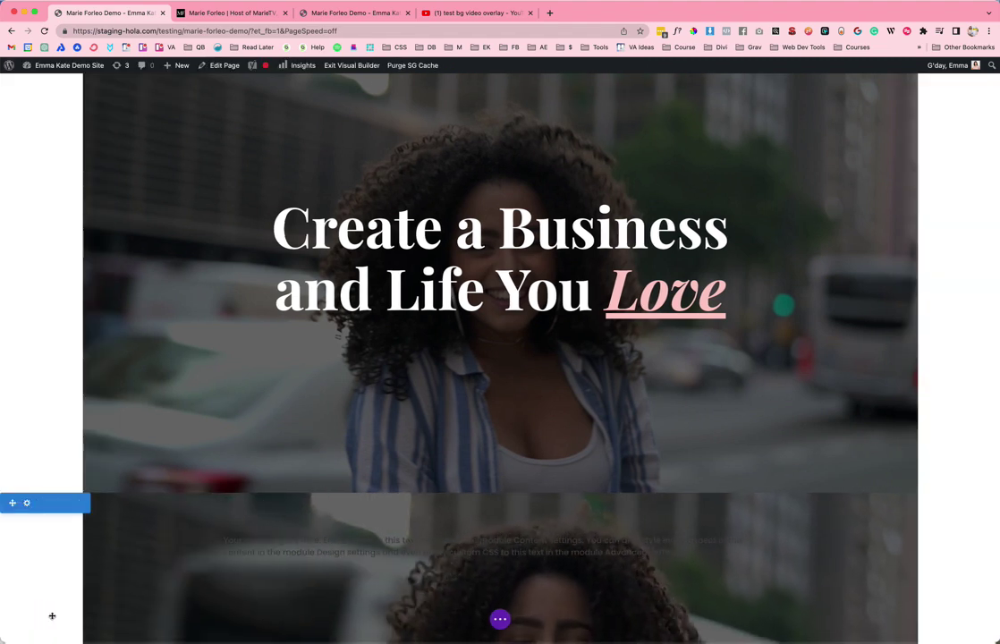
Set the new section's row position to Absolute with a centred location and save the row settings.
scroll(259, 537, down, 5)
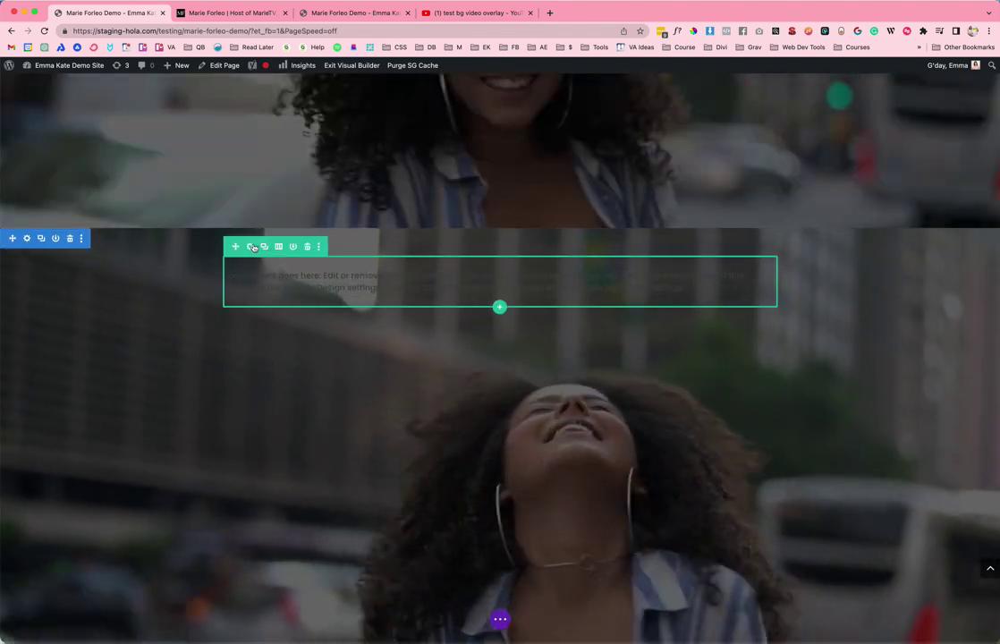
click(253, 246)
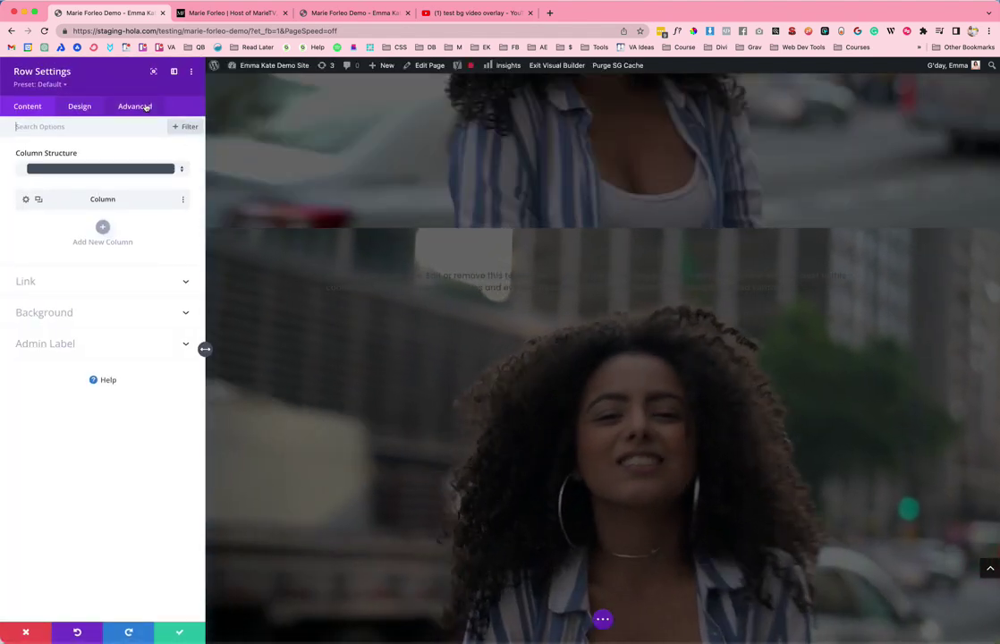
click(134, 106)
click(68, 311)
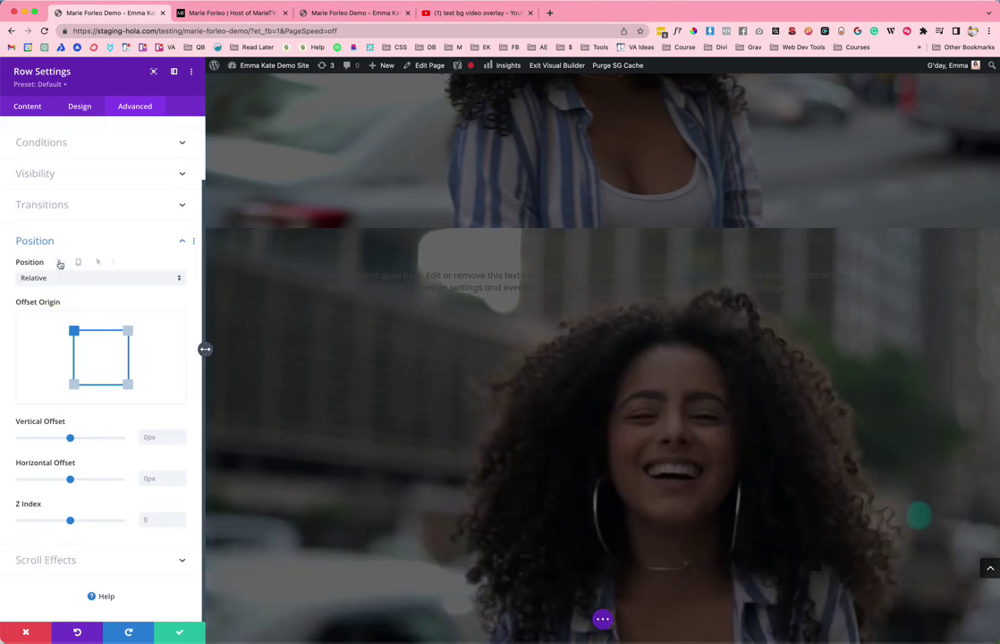
click(60, 278)
click(65, 330)
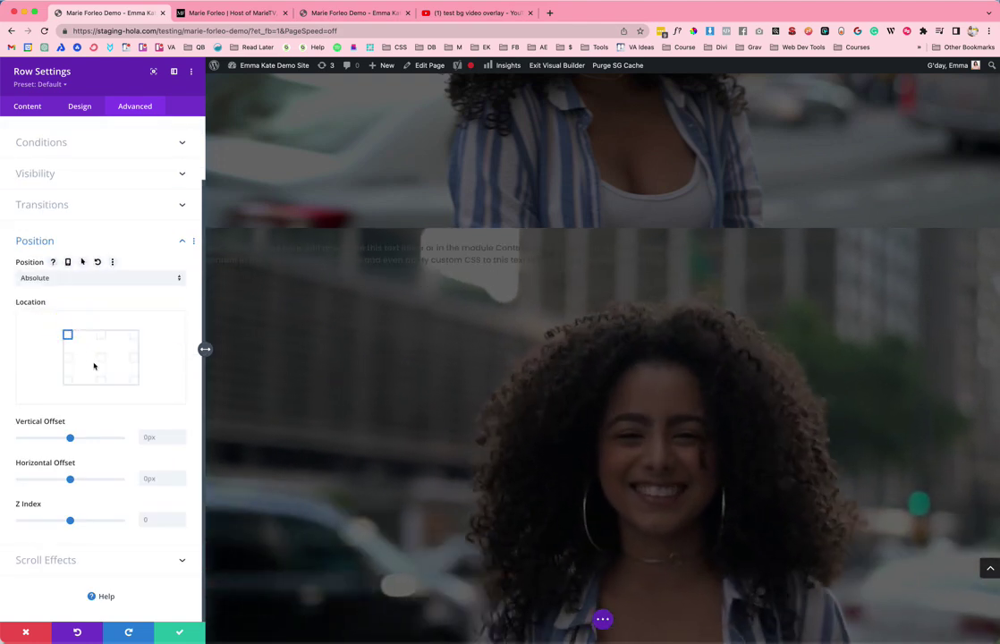
click(103, 360)
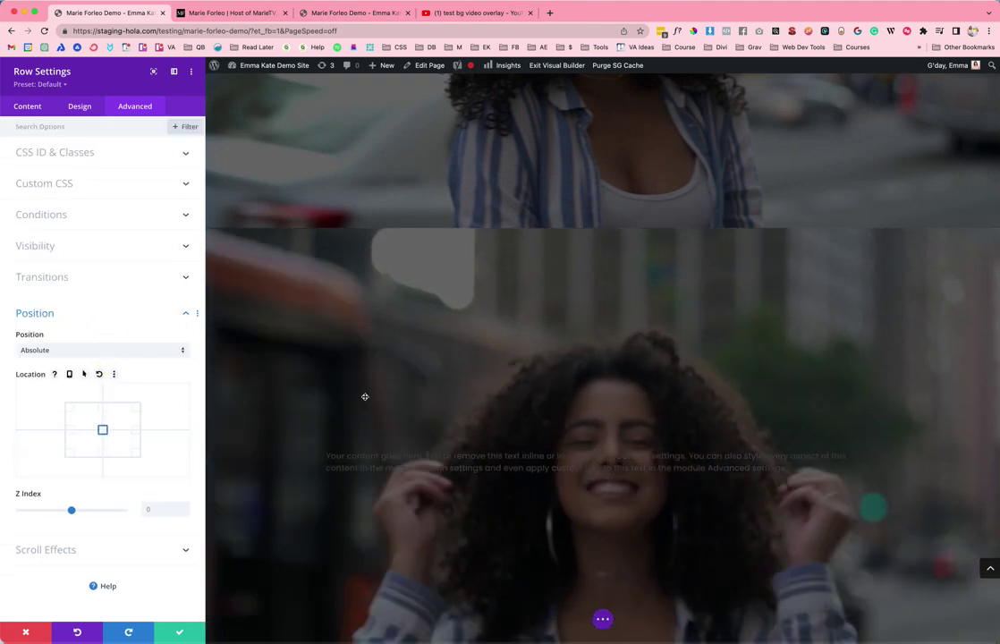
click(180, 631)
Review the hero headline Text module's modified styles, including its heading text size for desktop, tablet and phone.
scroll(370, 357, up, 5)
scroll(370, 357, up, 3)
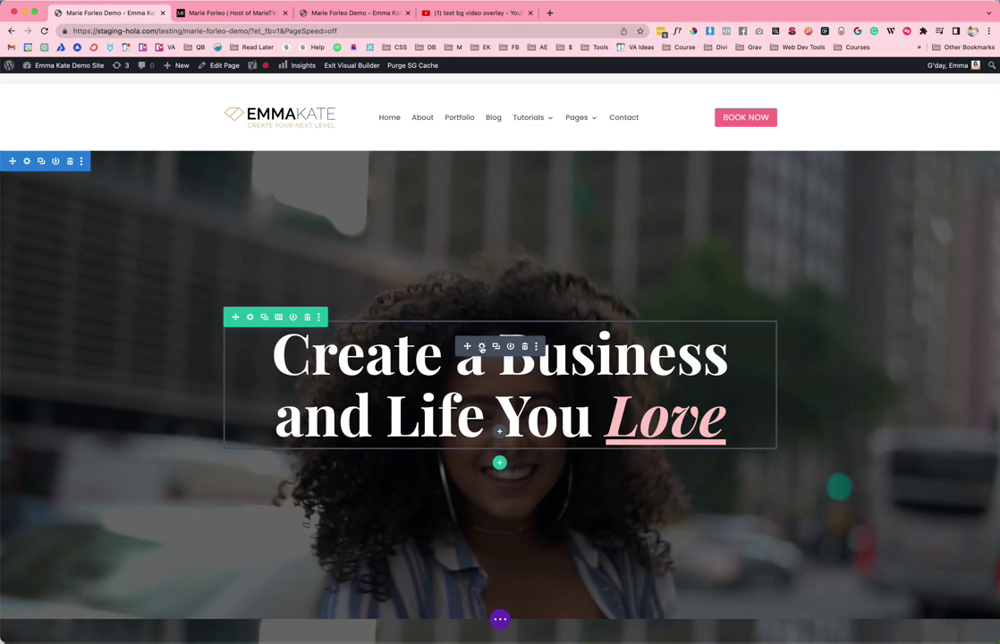
right_click(481, 349)
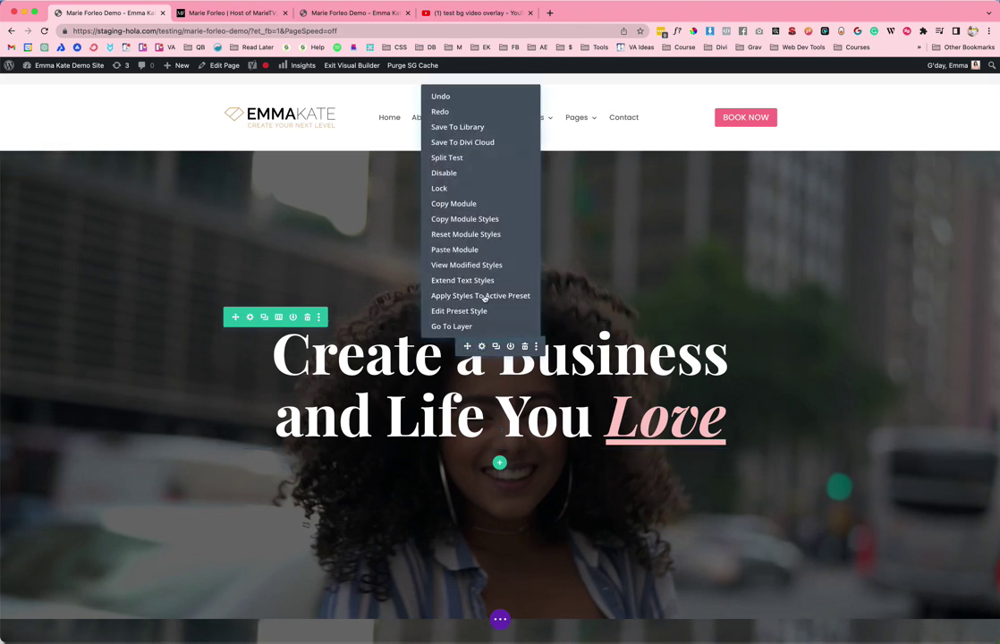
click(458, 266)
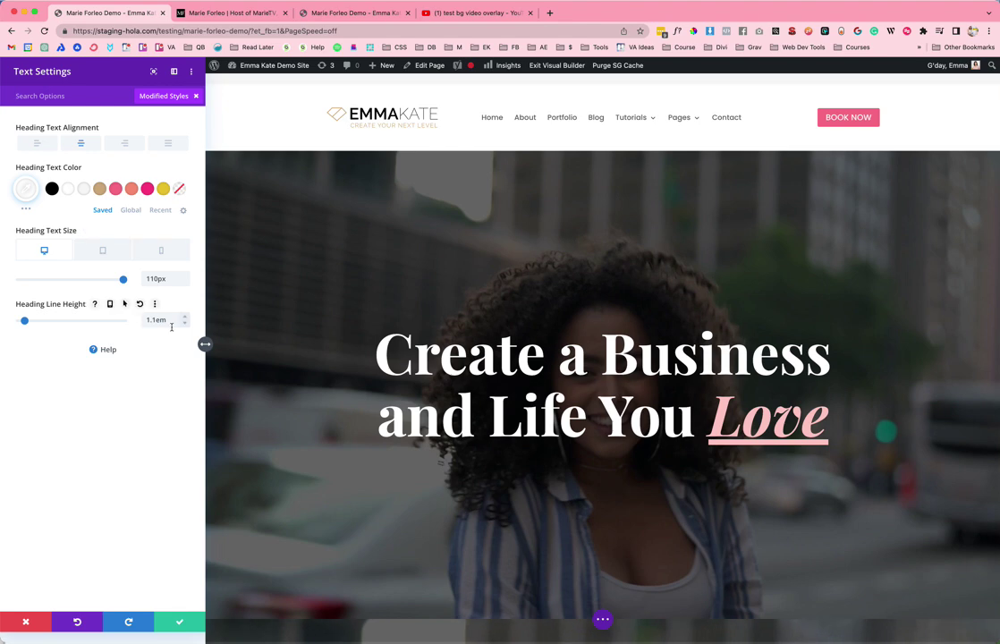
click(97, 249)
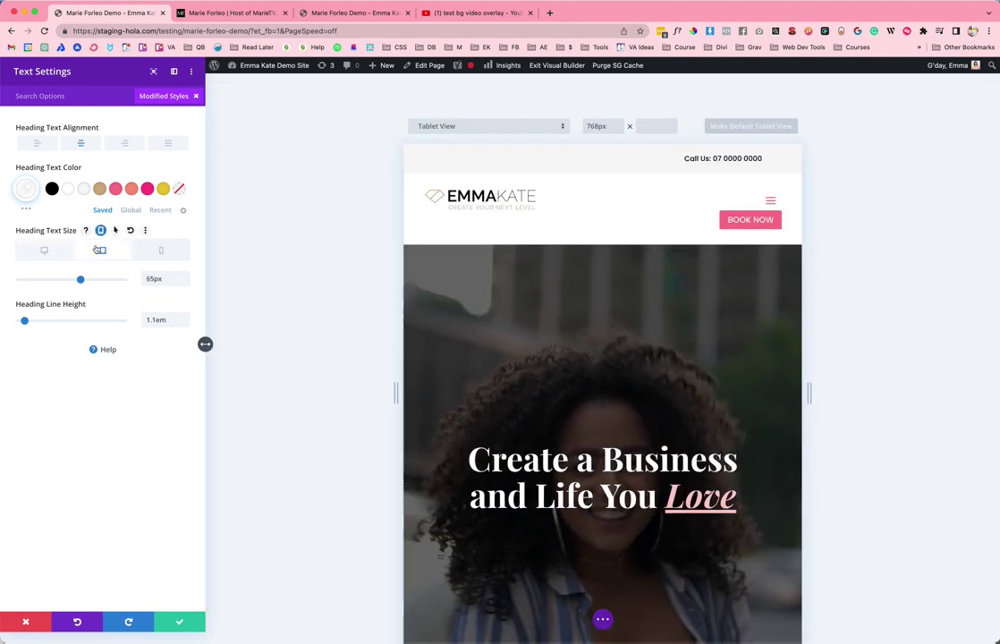
click(166, 252)
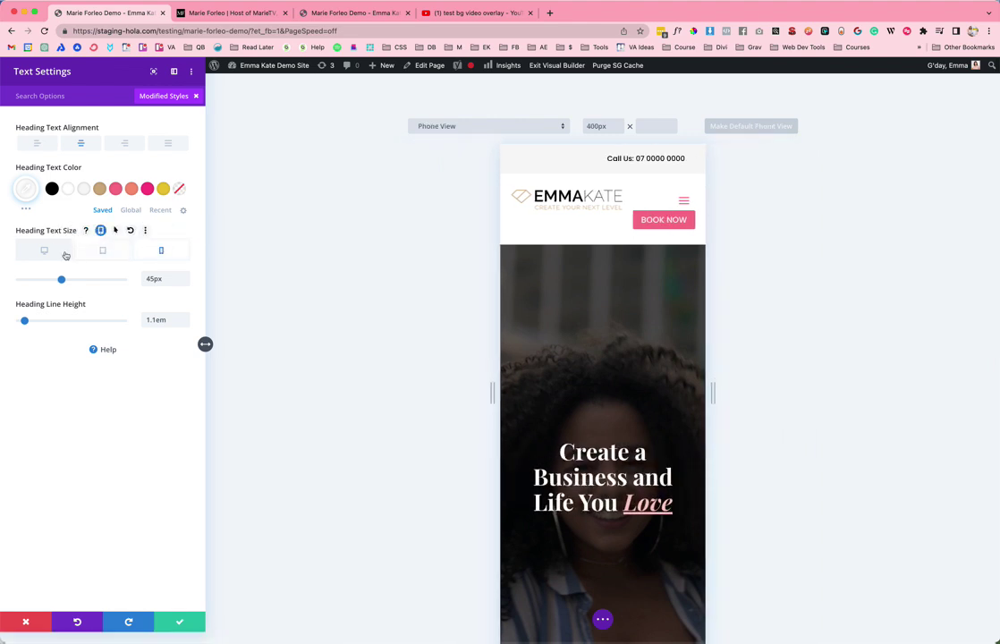
click(35, 623)
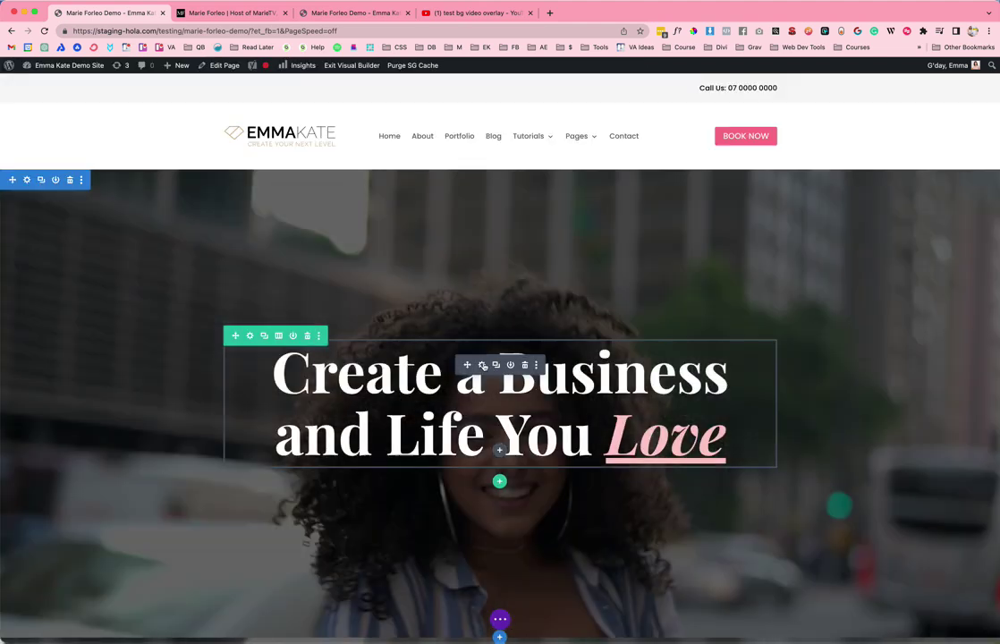
Inspect the hero headline's body content in both its HTML and visual form, and close the module settings.
click(481, 364)
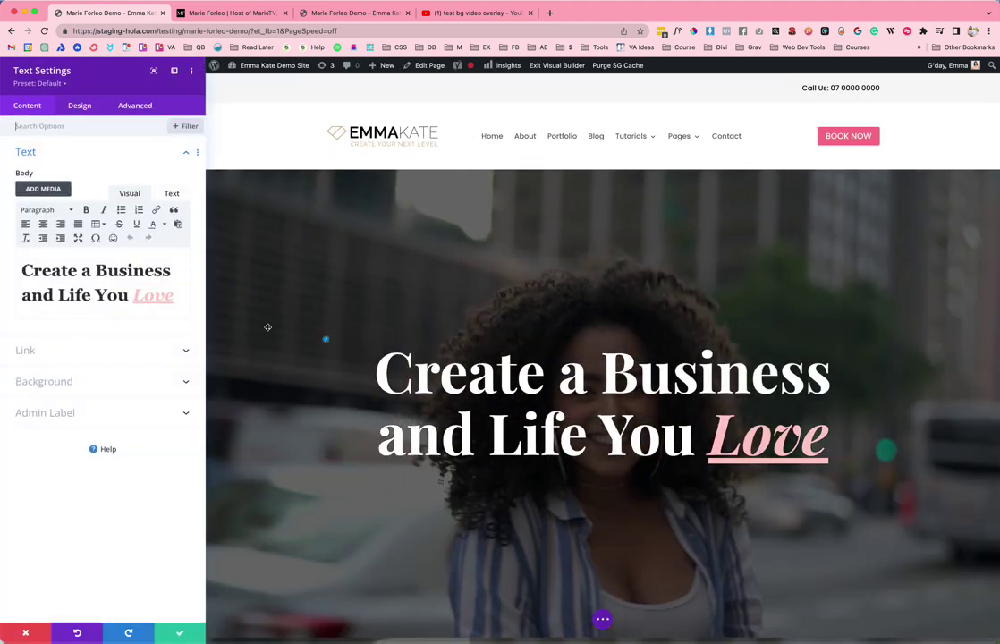
triple_click(128, 274)
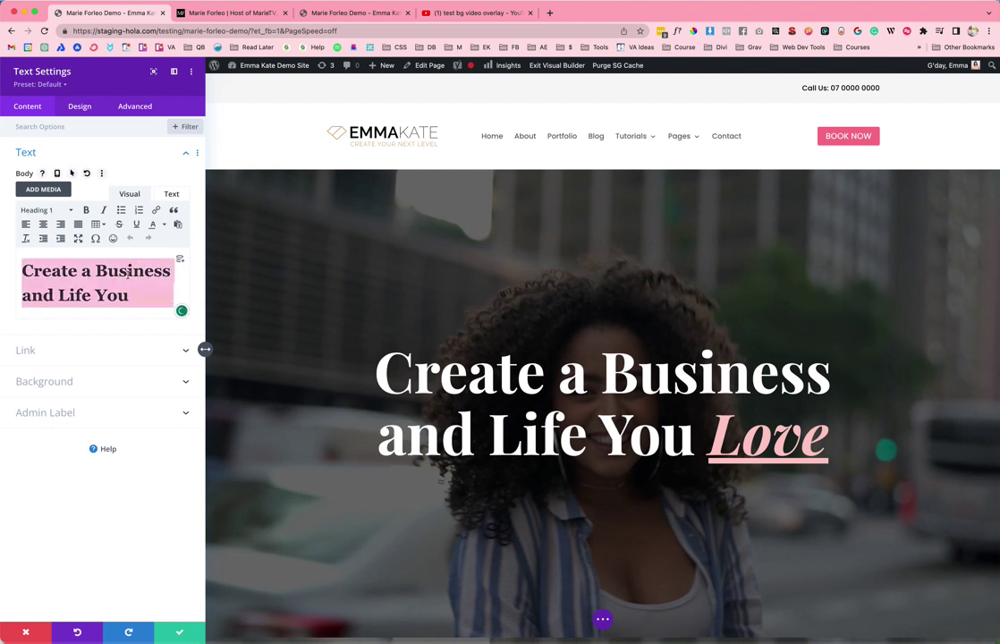
click(171, 195)
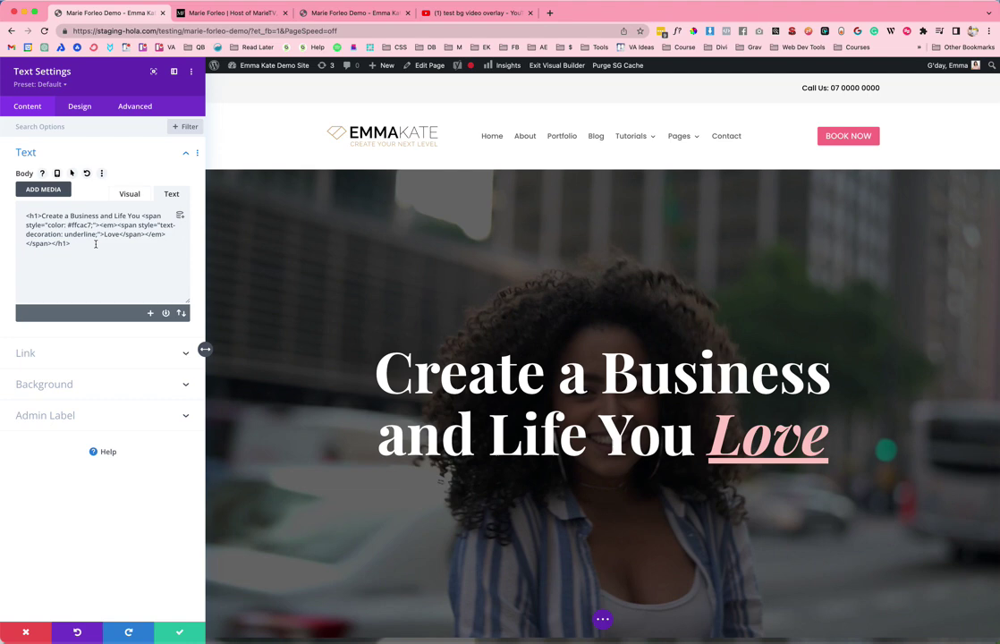
click(129, 194)
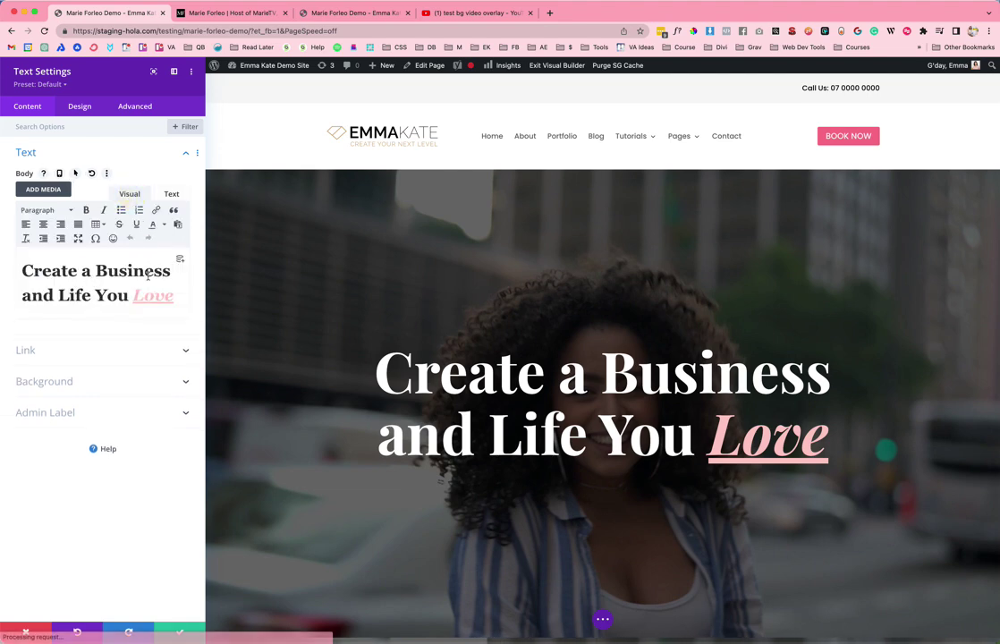
key(super+a)
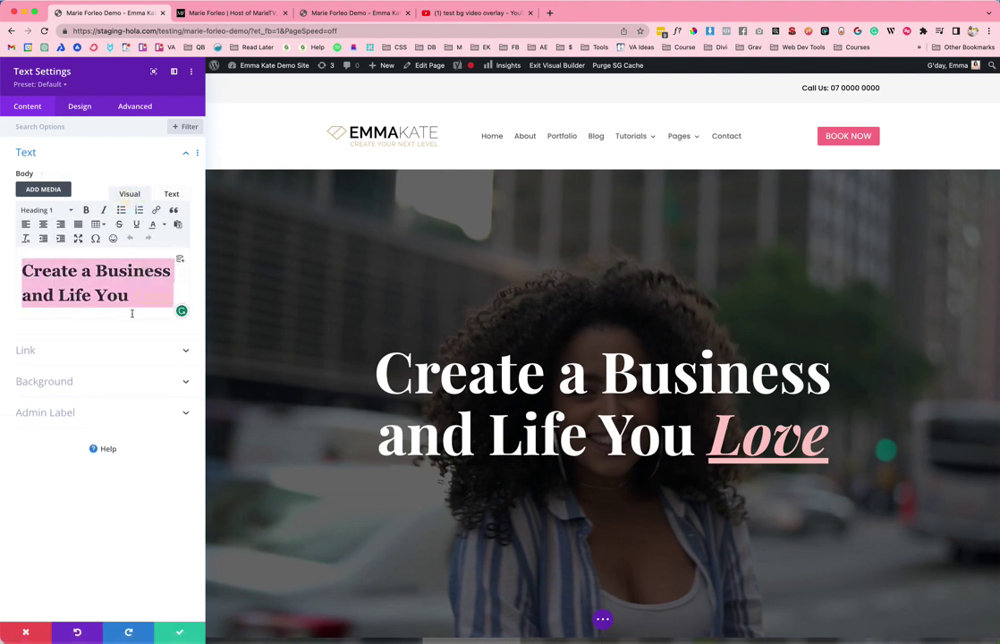
click(30, 633)
Replace the placeholder text in the new section's Text module with "Create a Business and Life You Love".
scroll(438, 517, down, 5)
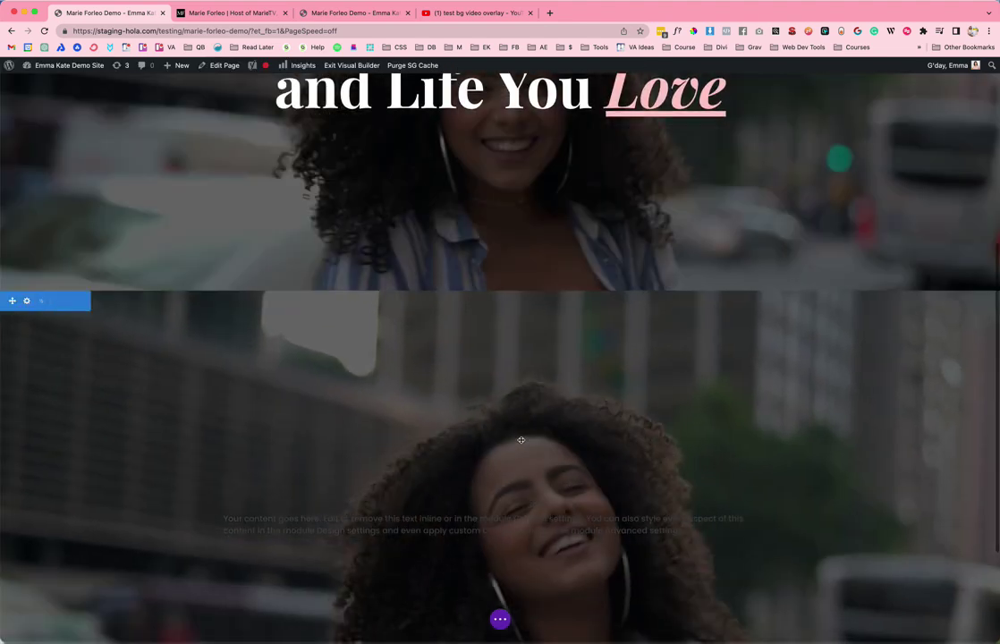
click(481, 517)
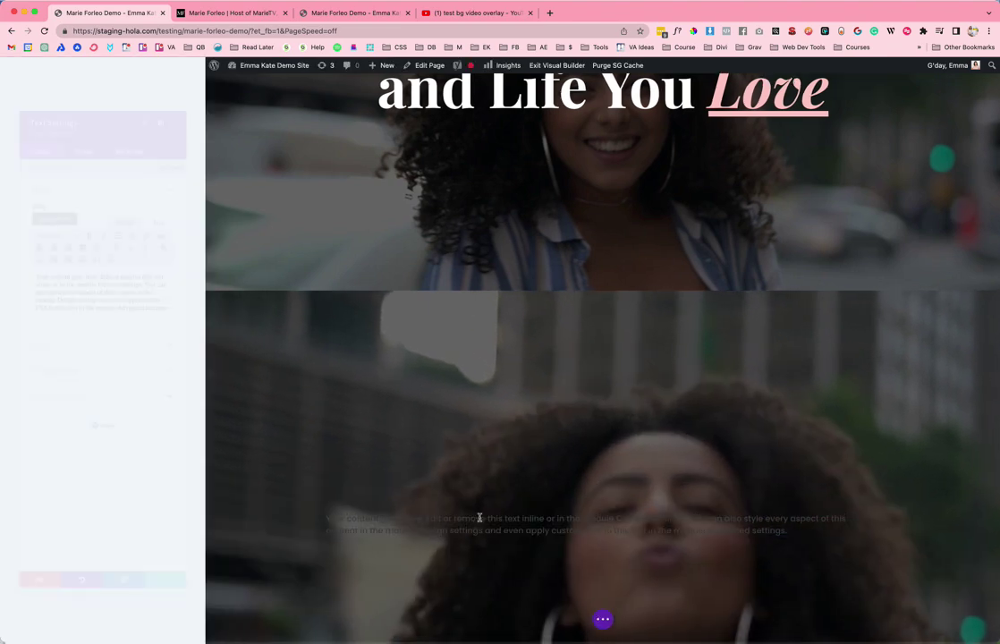
click(173, 194)
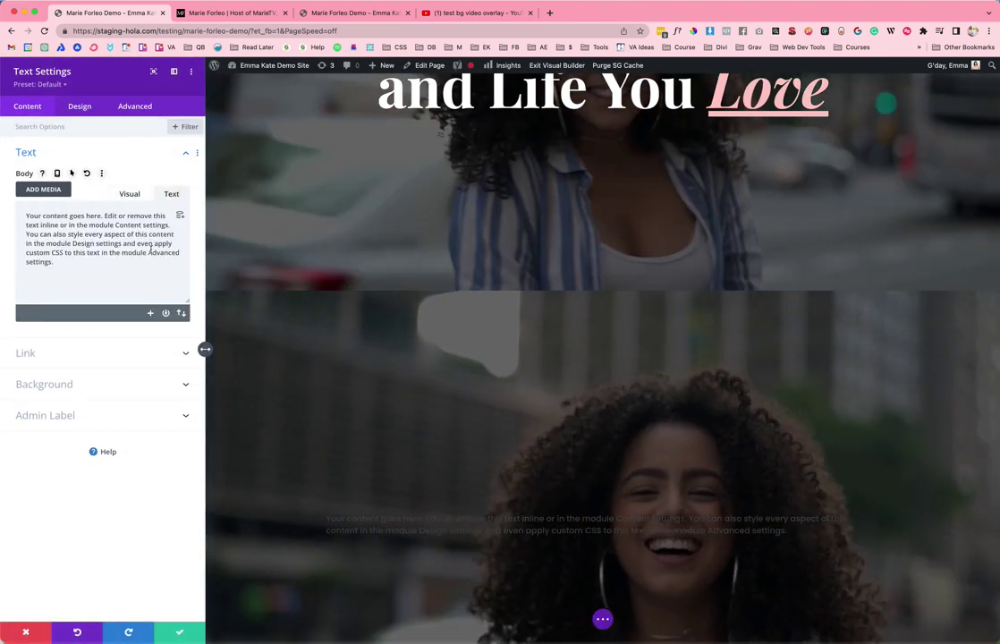
key(super+a)
key(BackSpace)
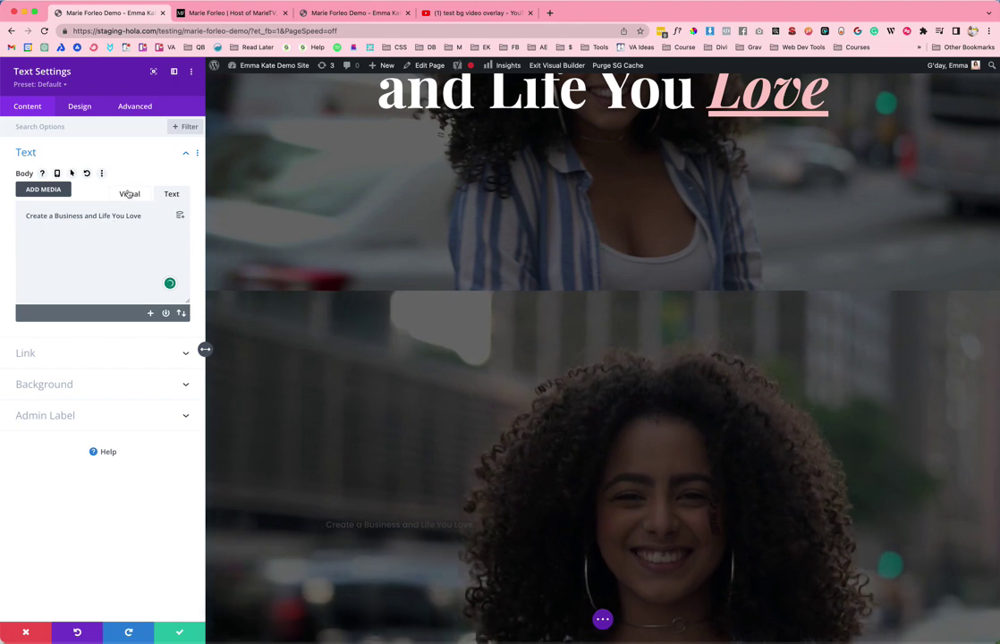
click(130, 194)
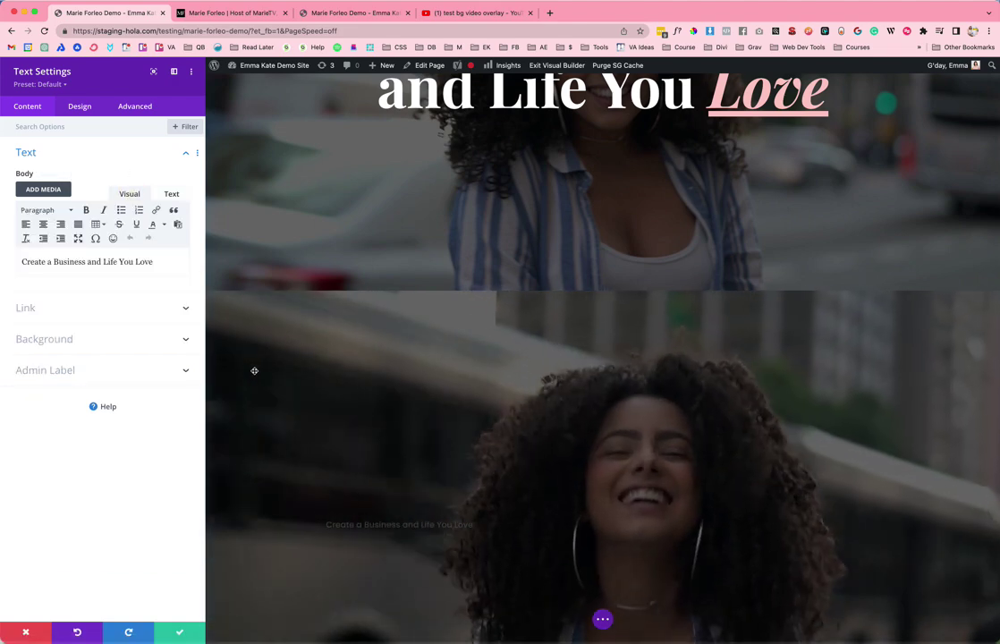
click(80, 108)
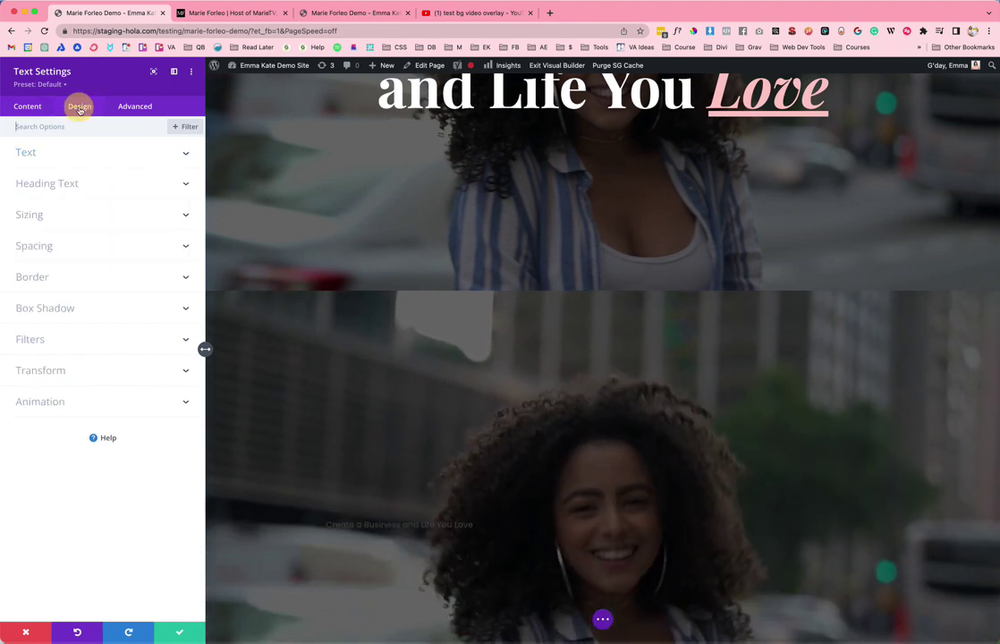
click(83, 186)
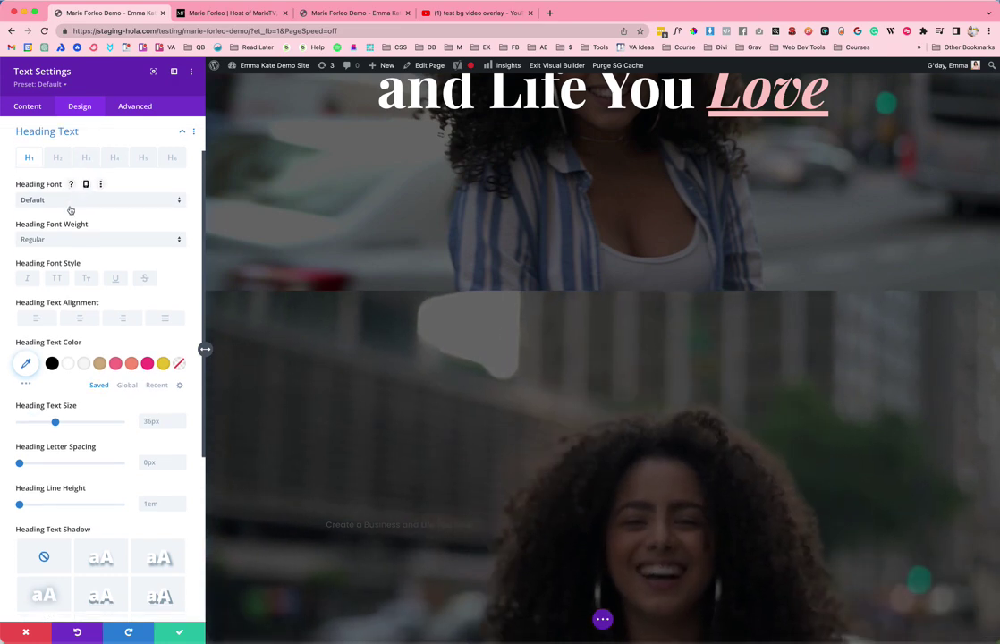
click(74, 202)
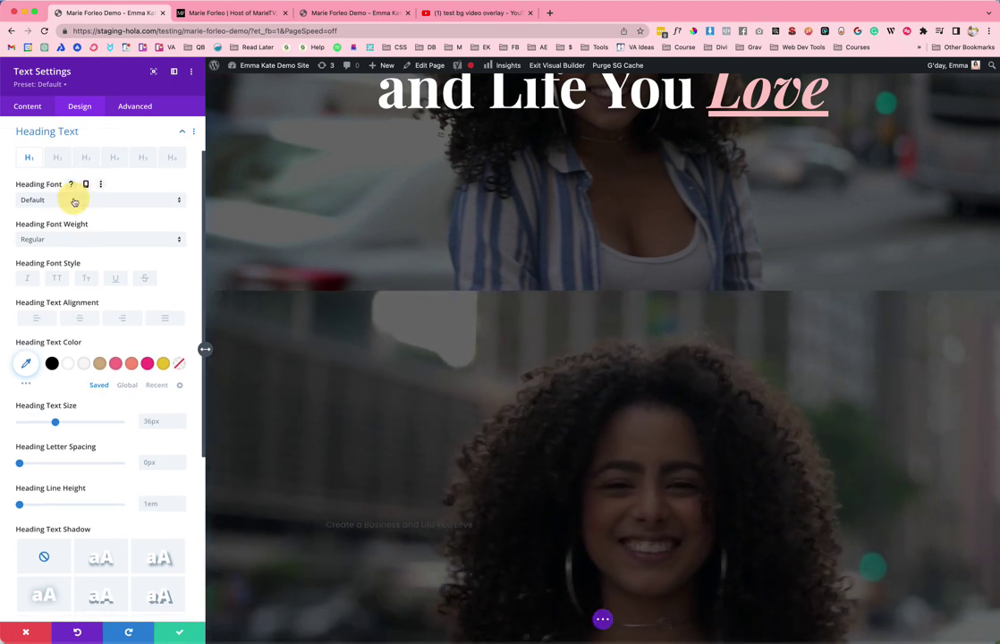
click(191, 151)
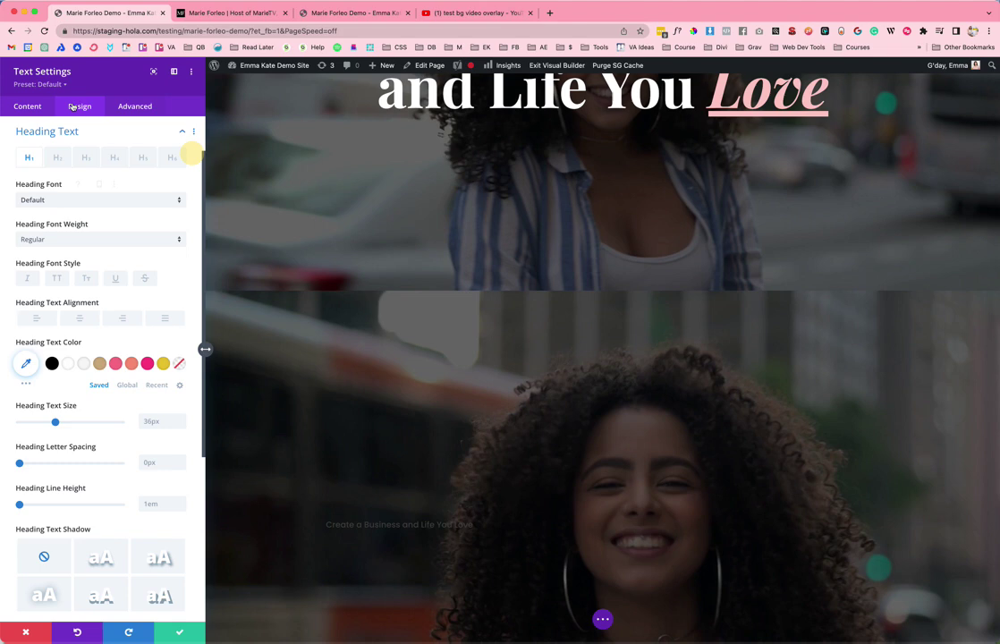
Format the new module's text "Create a Business and Life You Love" as Heading 1.
click(27, 106)
click(38, 154)
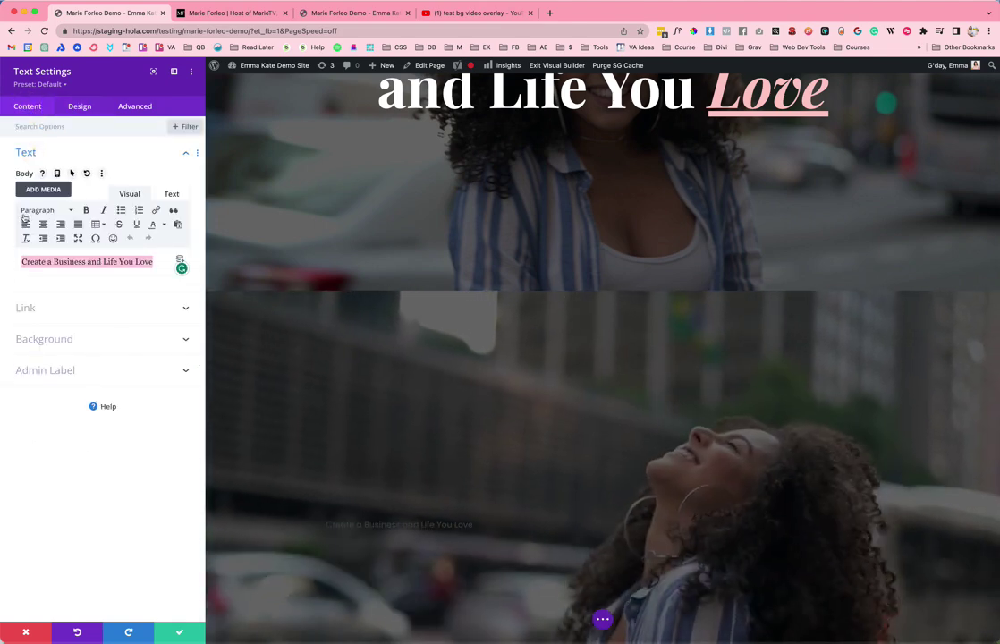
click(36, 211)
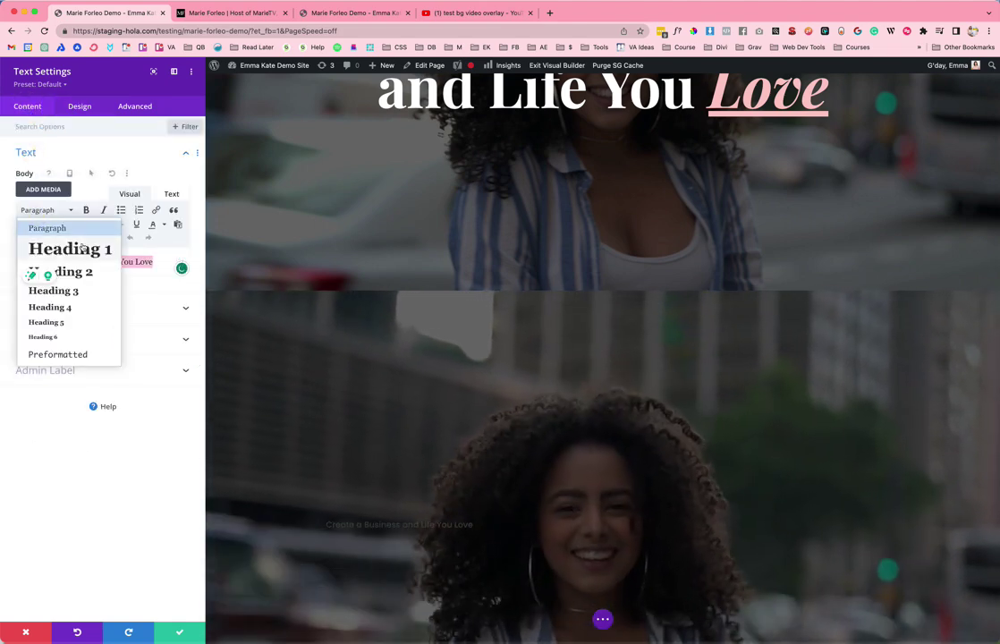
click(155, 263)
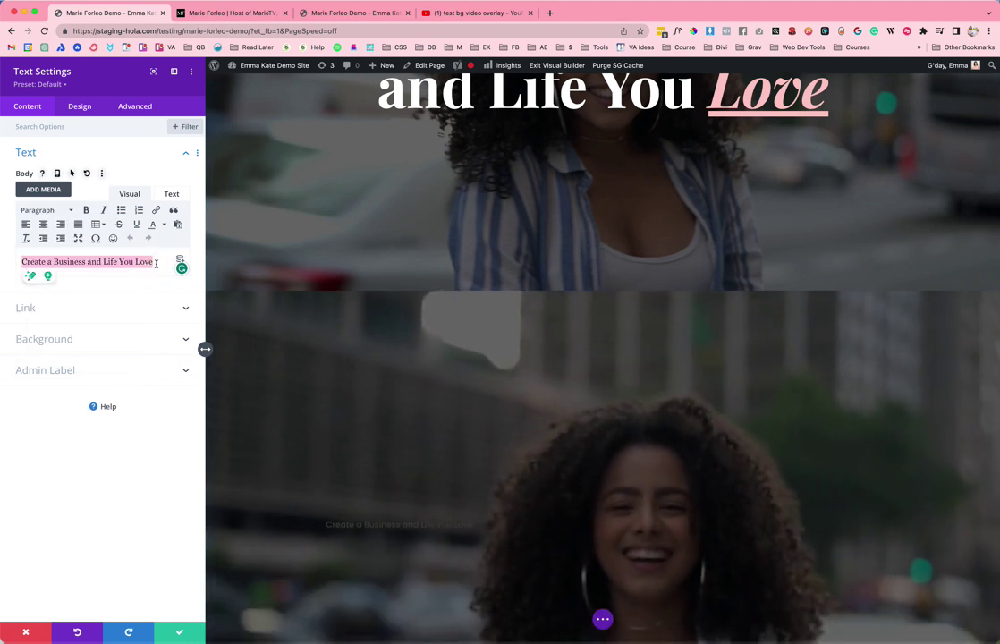
key(ctrl+alt+1)
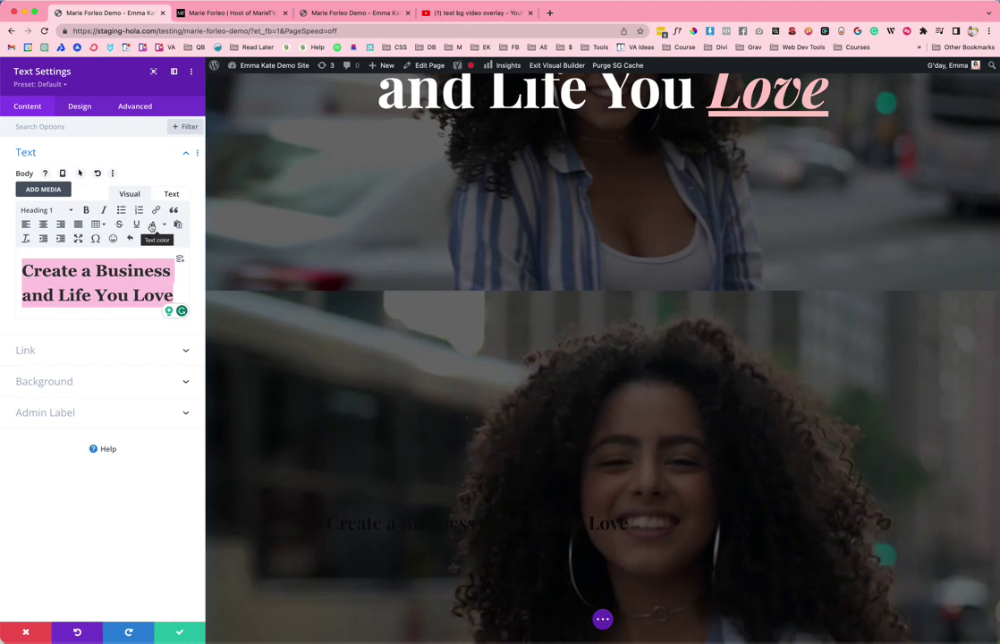
Open the new module's H1 heading design options and inspect the Marie Forleo homepage headline's font details with WhatFont.
click(84, 106)
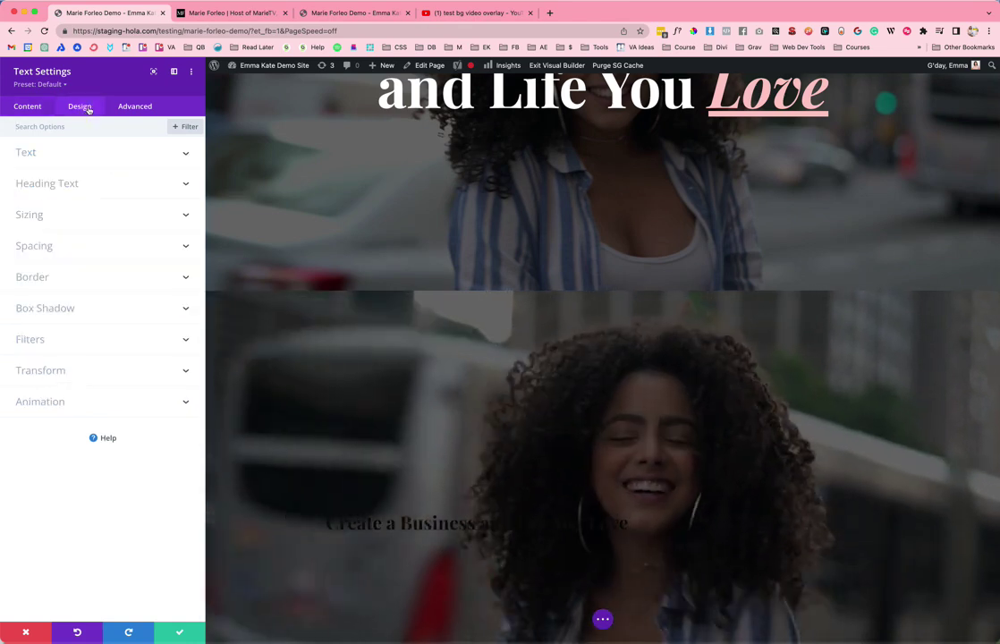
click(101, 184)
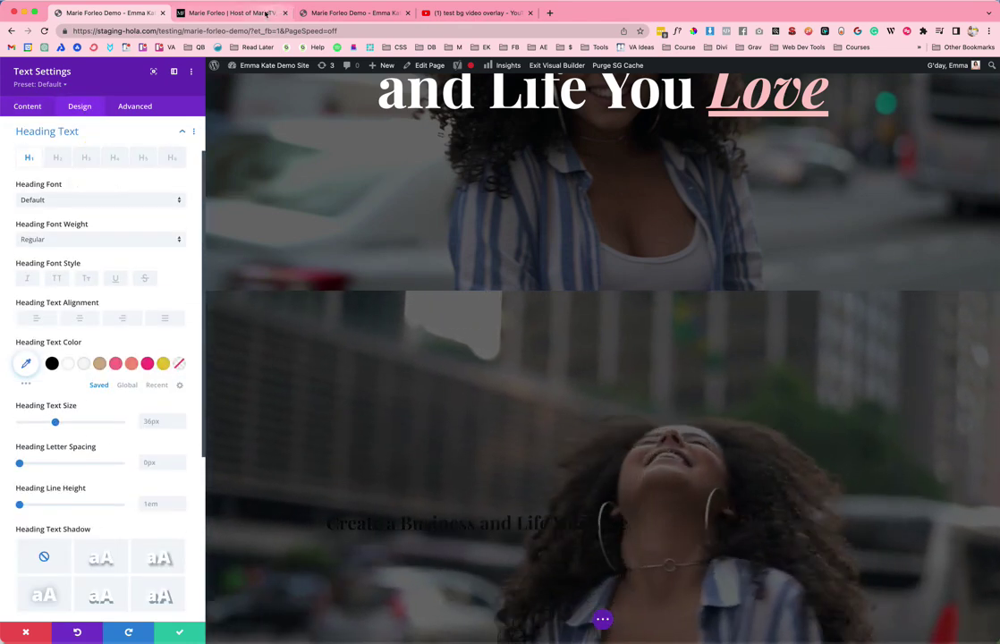
click(266, 12)
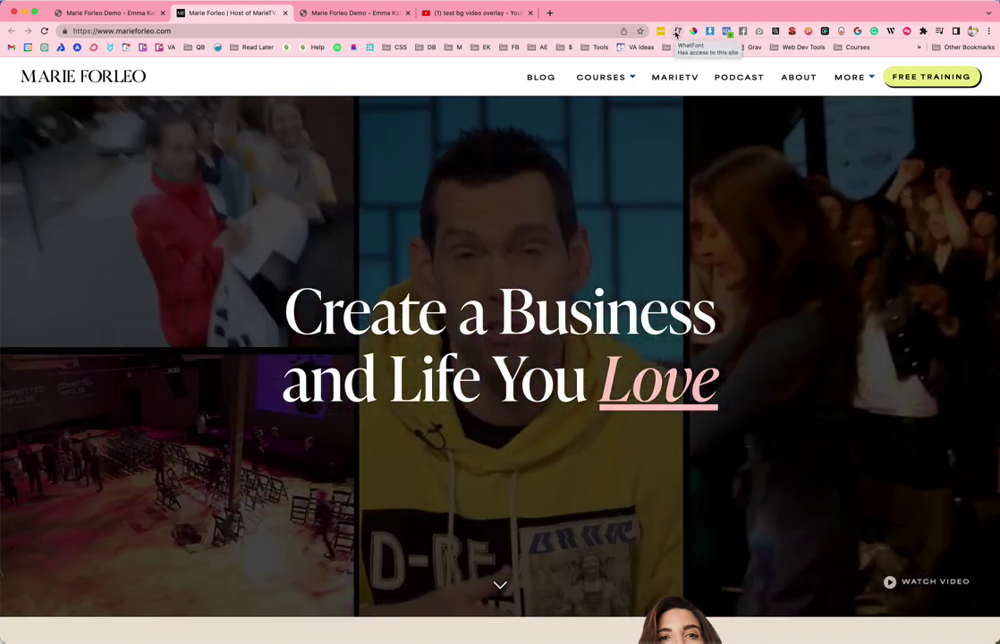
click(677, 32)
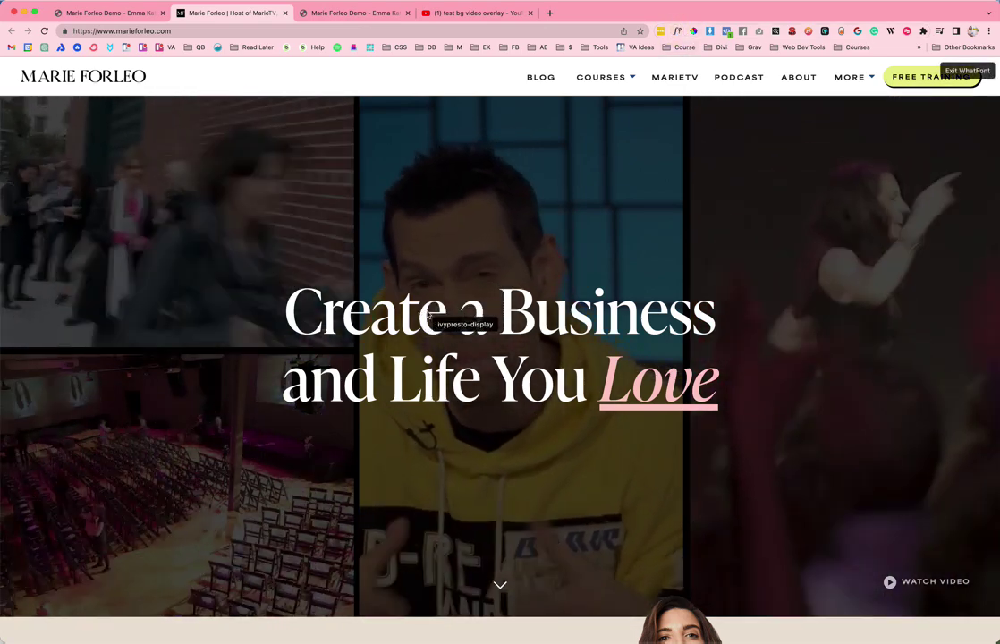
click(430, 300)
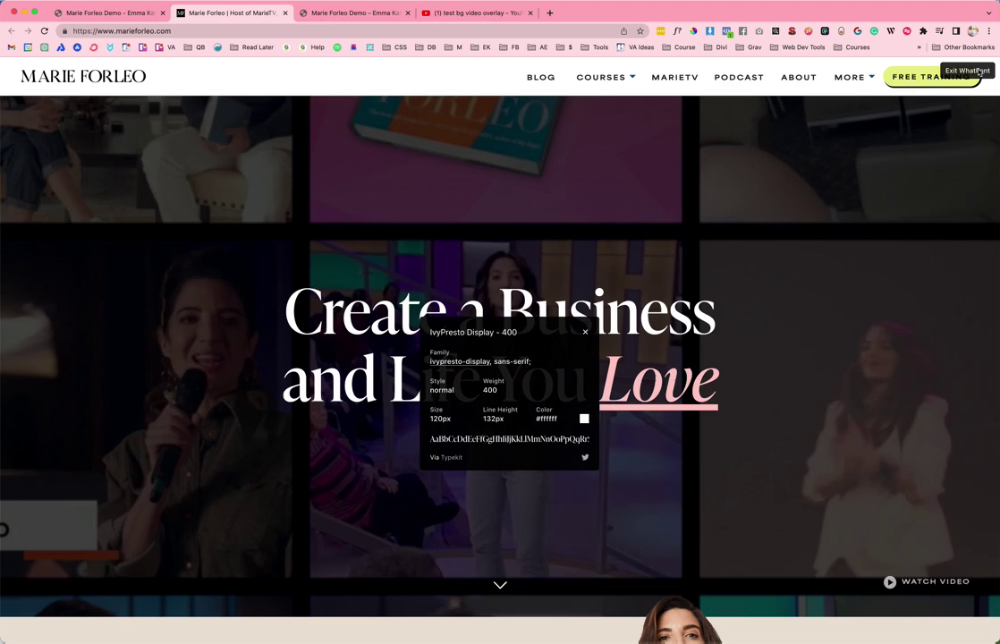
key(Escape)
Centre the new module's H1 heading in the Divi page, colour it white (#ffffff) and set its text size to 100px.
click(105, 13)
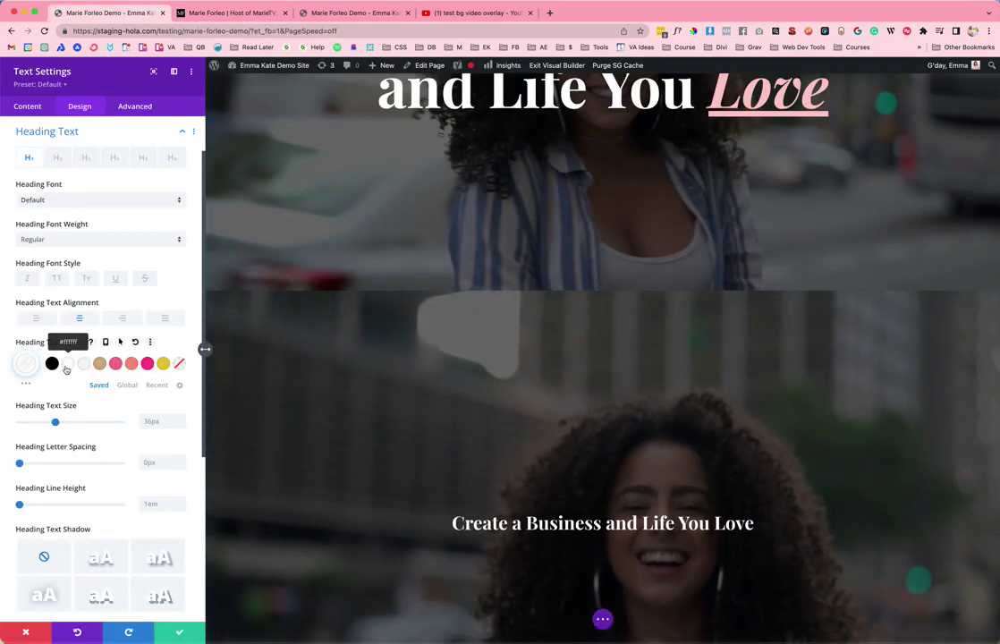
click(152, 425)
text(100px)
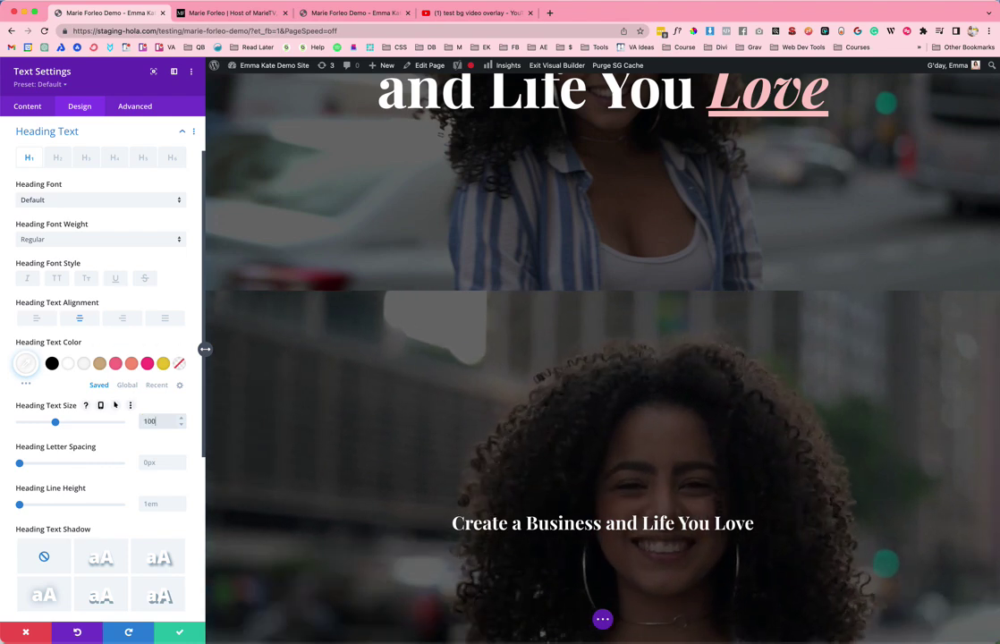
Change the H1 heading's desktop text size to 110px and set its line height to 1.1em.
key(BackSpace)
key(BackSpace)
key(BackSpace)
key(BackSpace)
key(BackSpace)
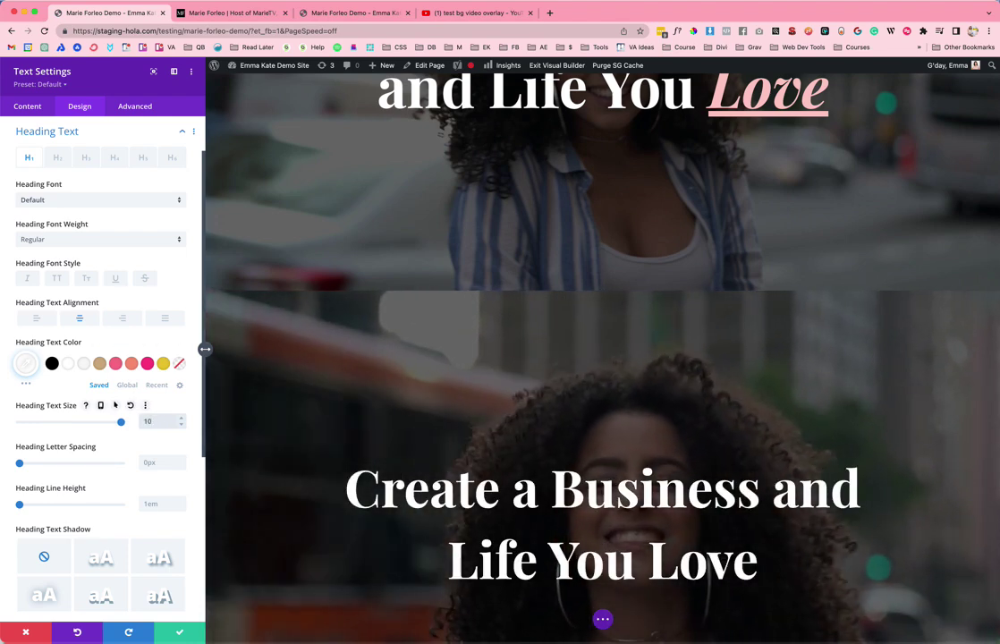
text(110p)
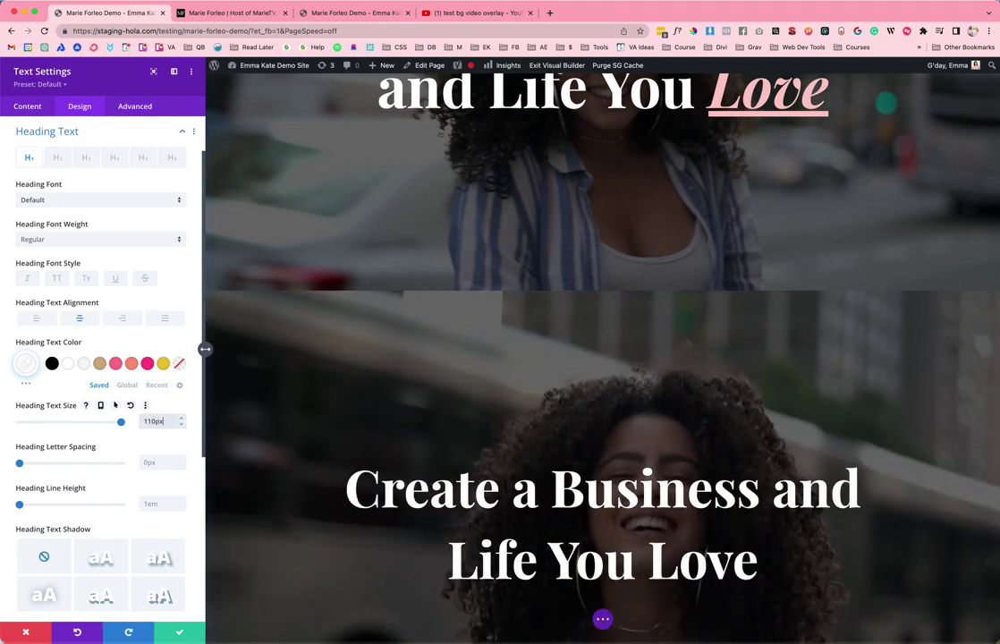
text(x)
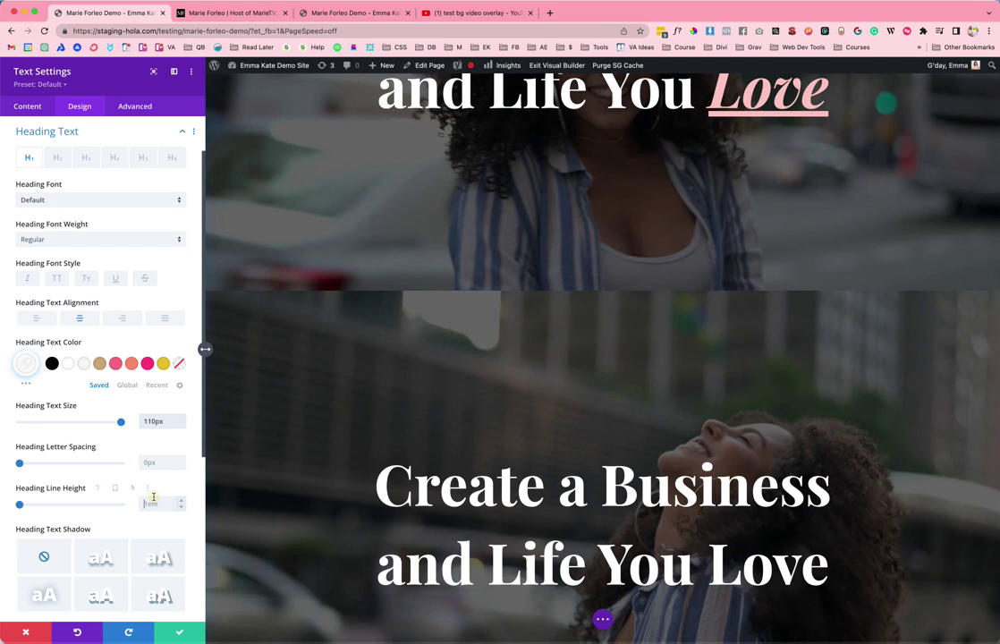
text(1.1em)
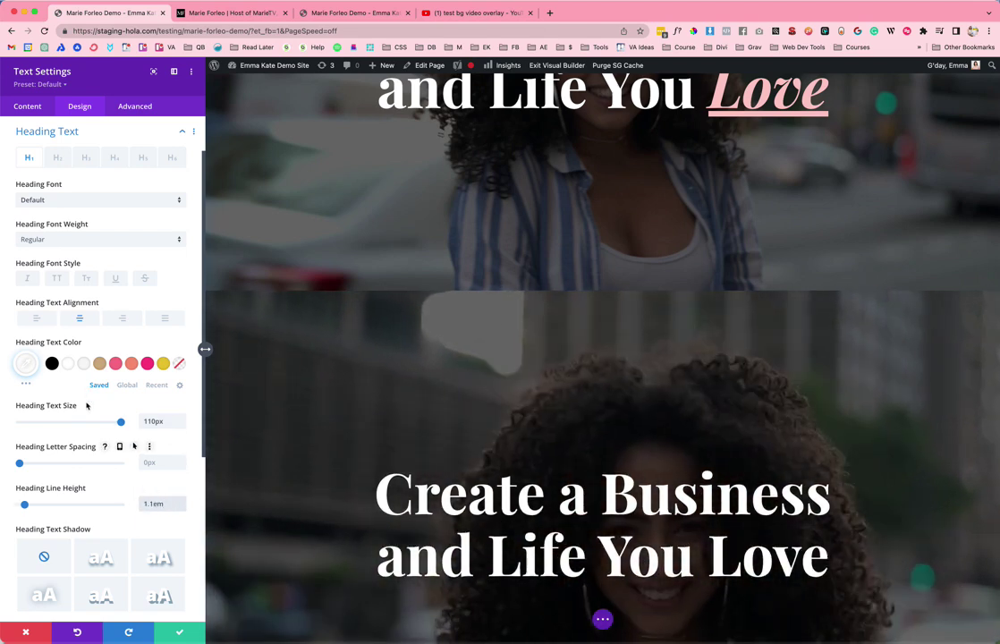
Set the H1 heading's text size to 70px for tablet and 45px for phone.
click(100, 405)
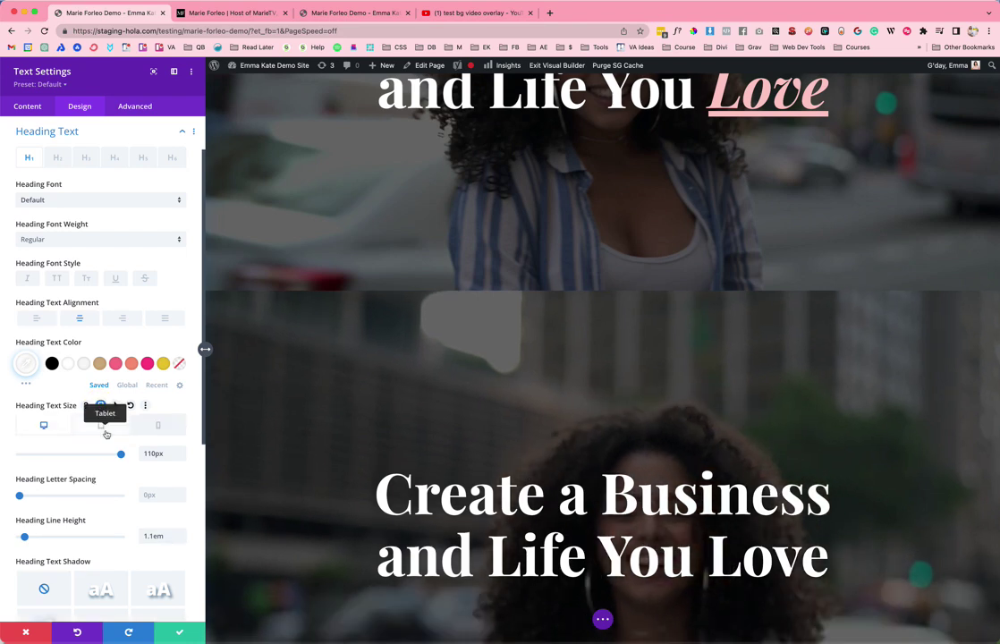
click(100, 425)
click(152, 454)
text(70p)
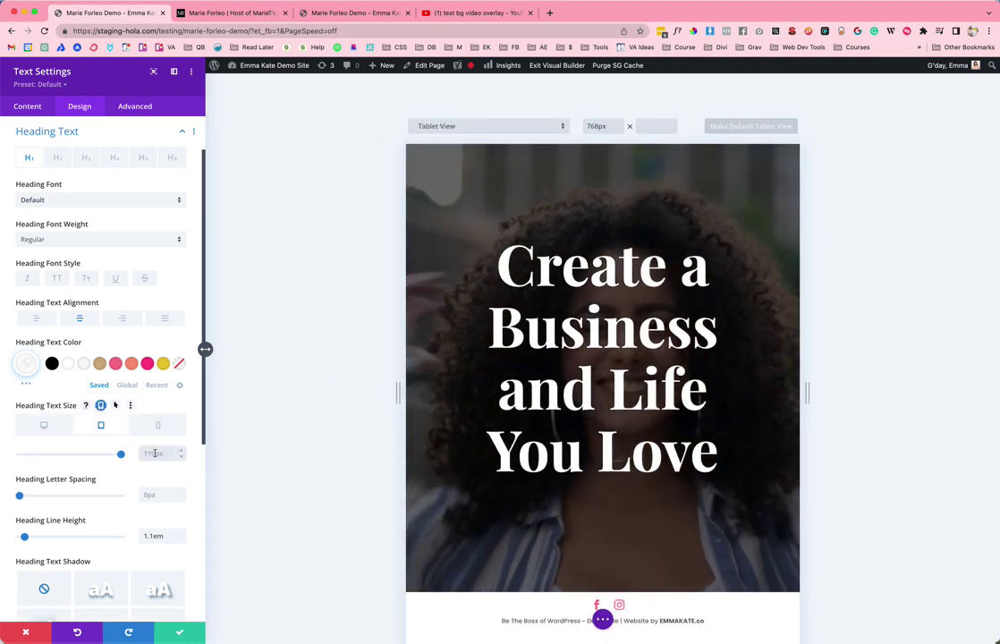
text(x)
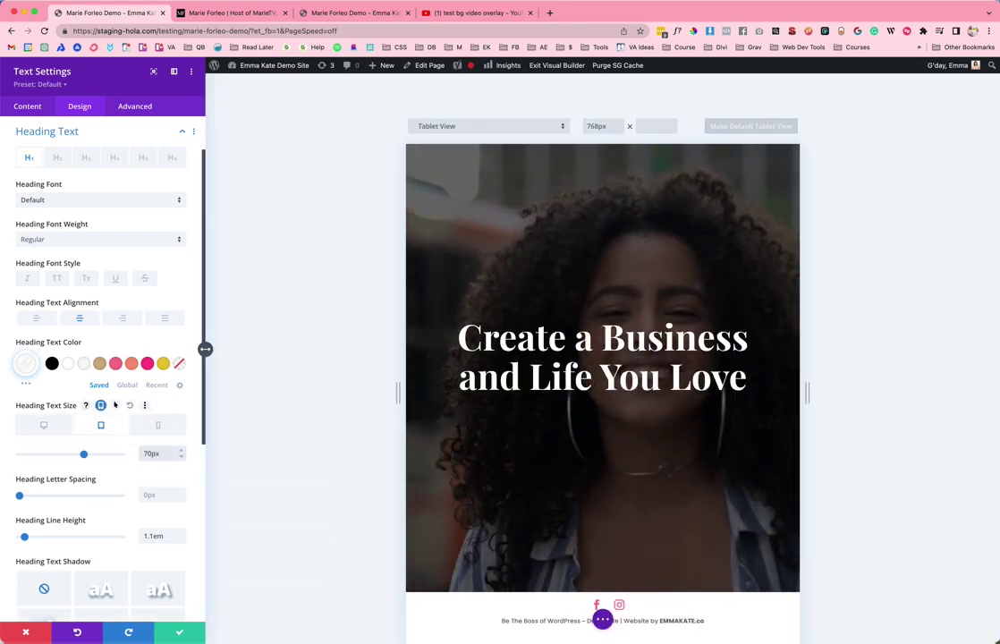
click(158, 427)
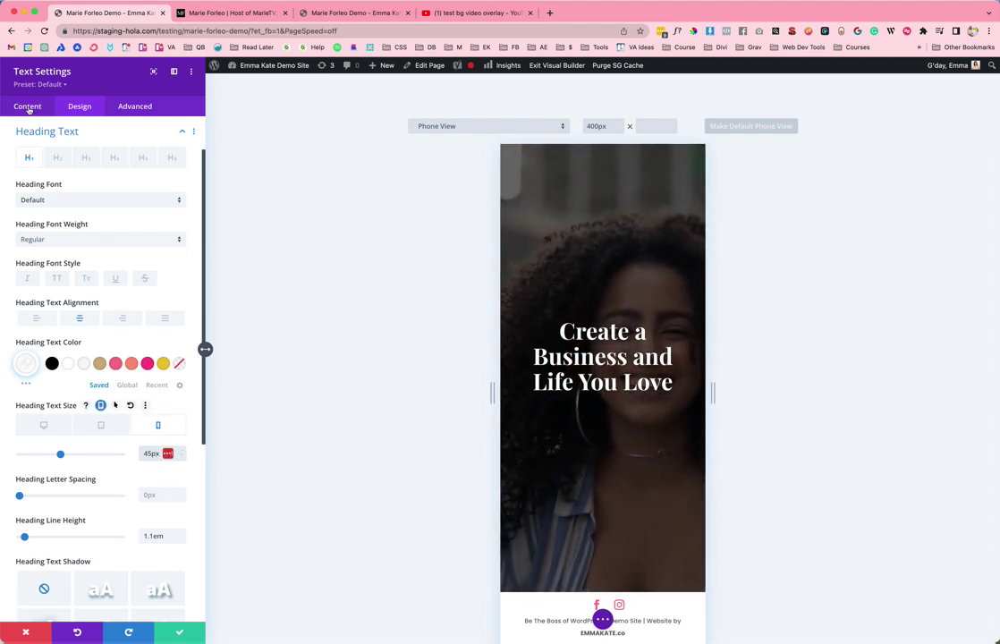
Format the word "Love" in the module's body text as italic, underlined and pink (#ff99cc).
click(29, 109)
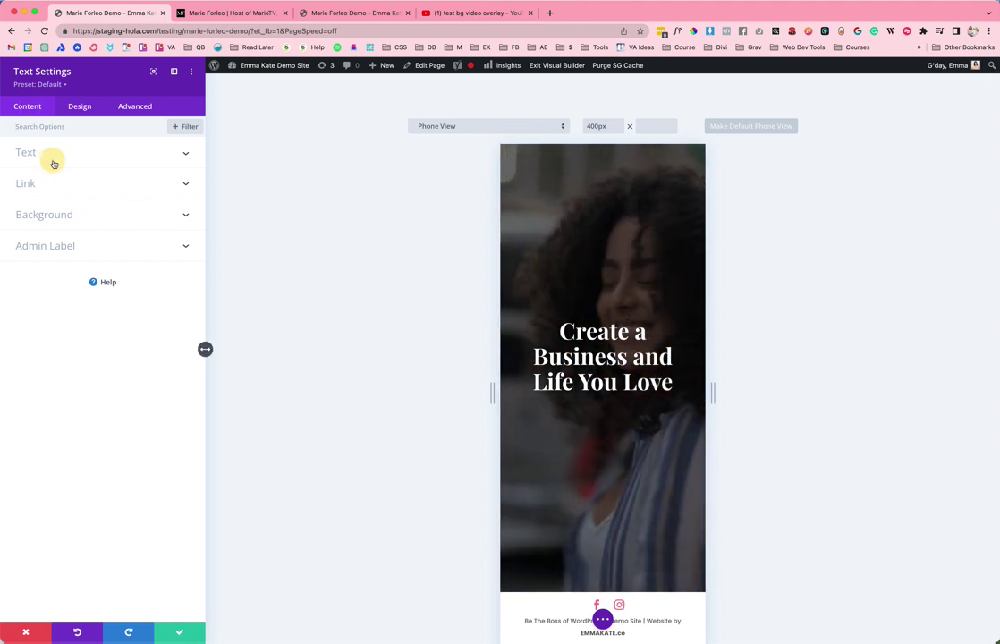
click(53, 163)
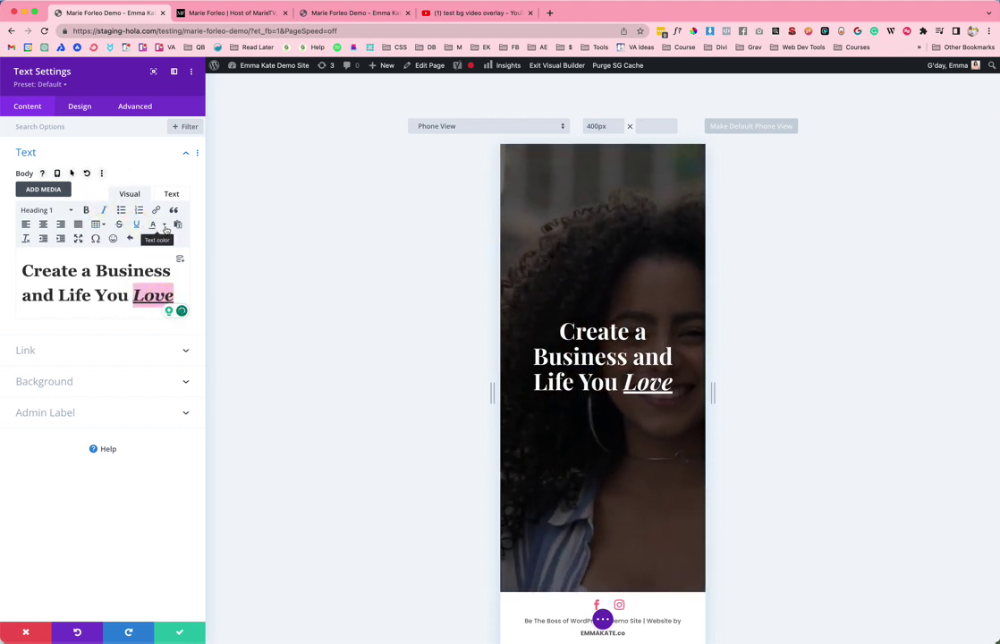
click(124, 279)
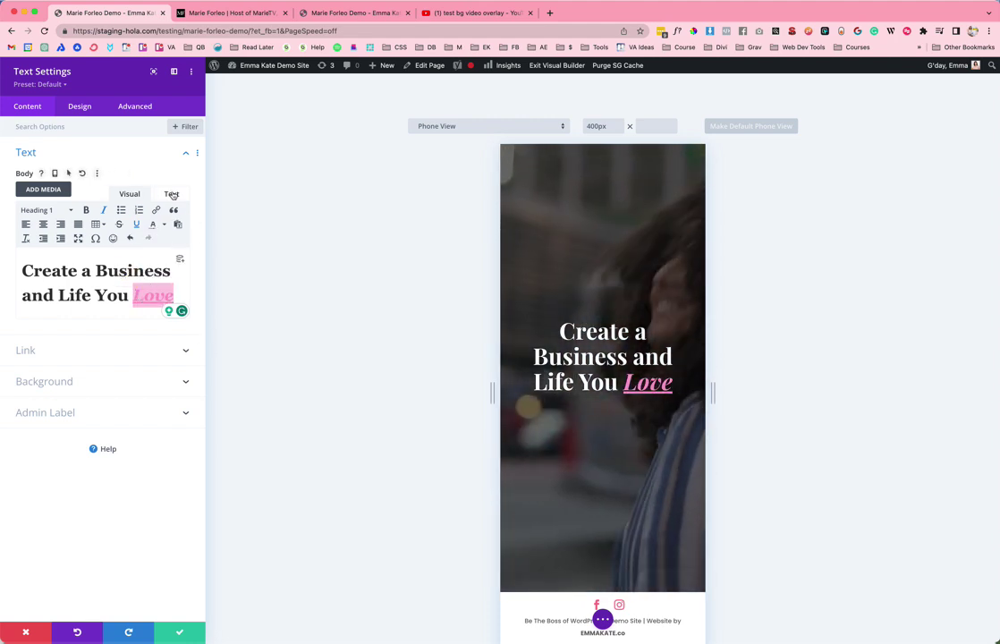
Select the colour code of "Love" in the body HTML and sample the light pink #FFCAC7 from the published demo headline with ColorPick Eyedropper.
click(172, 194)
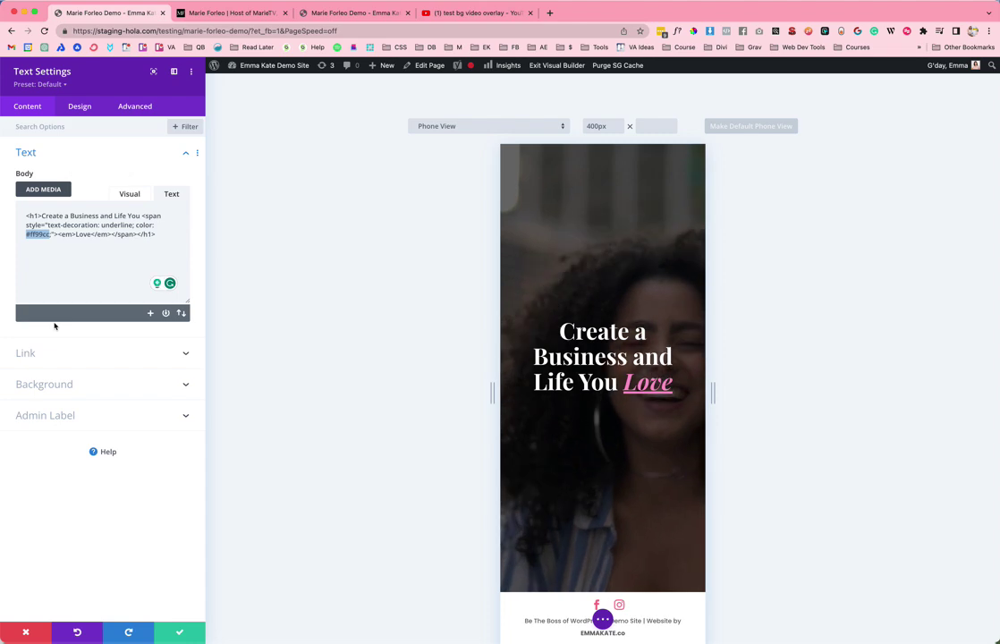
click(353, 11)
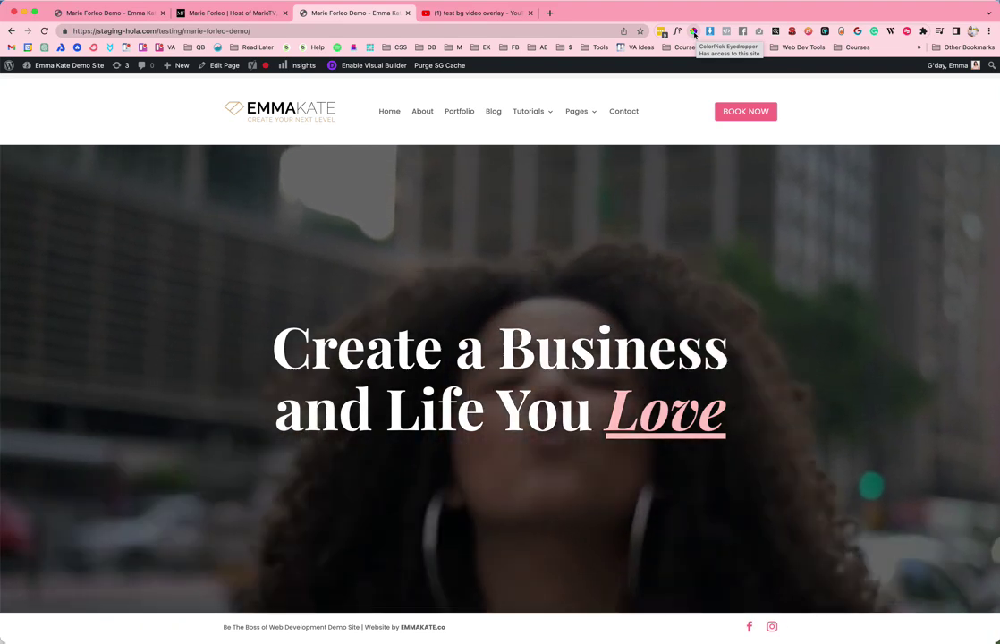
click(694, 34)
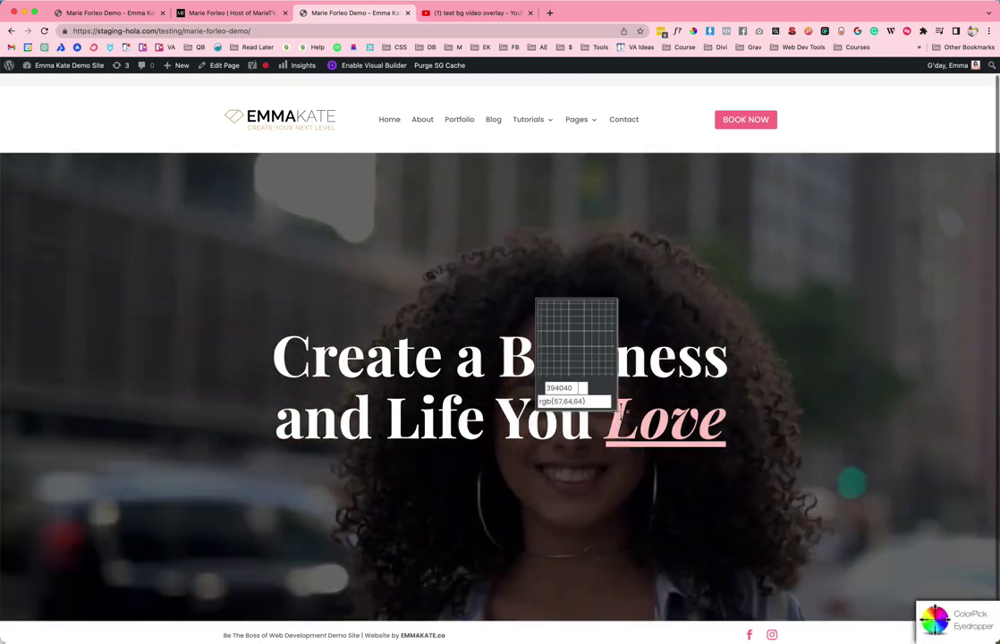
click(619, 413)
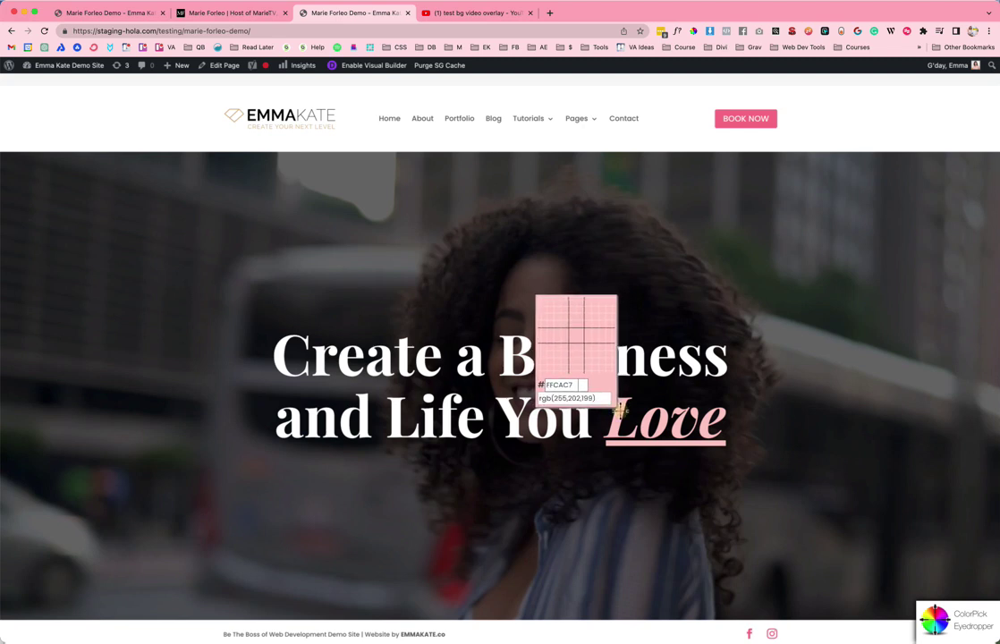
click(618, 410)
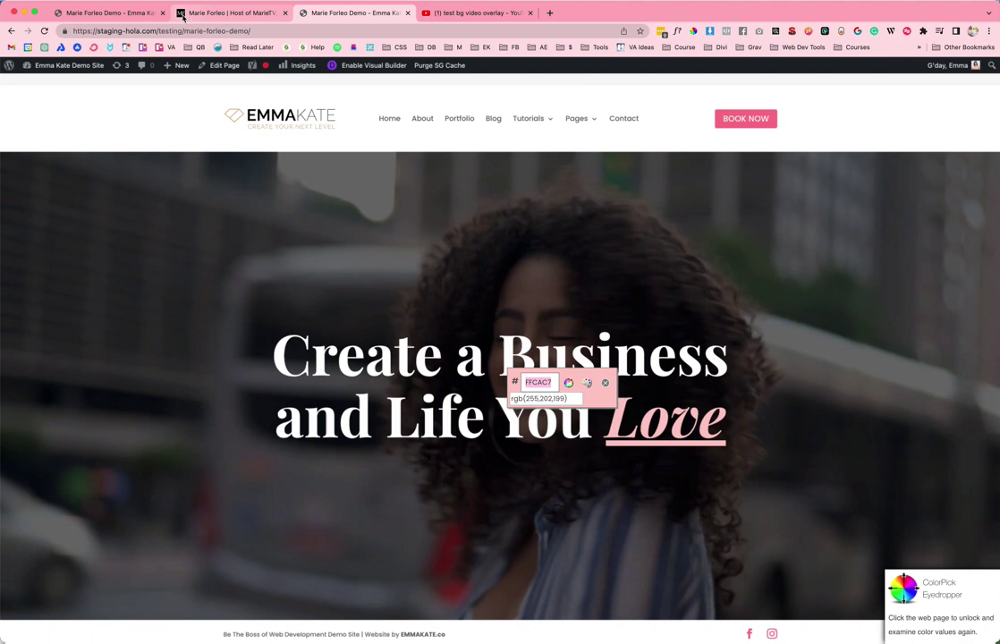
Replace the colour code of "Love" in the new module's HTML with #FFCAC7 and save the module settings.
click(191, 13)
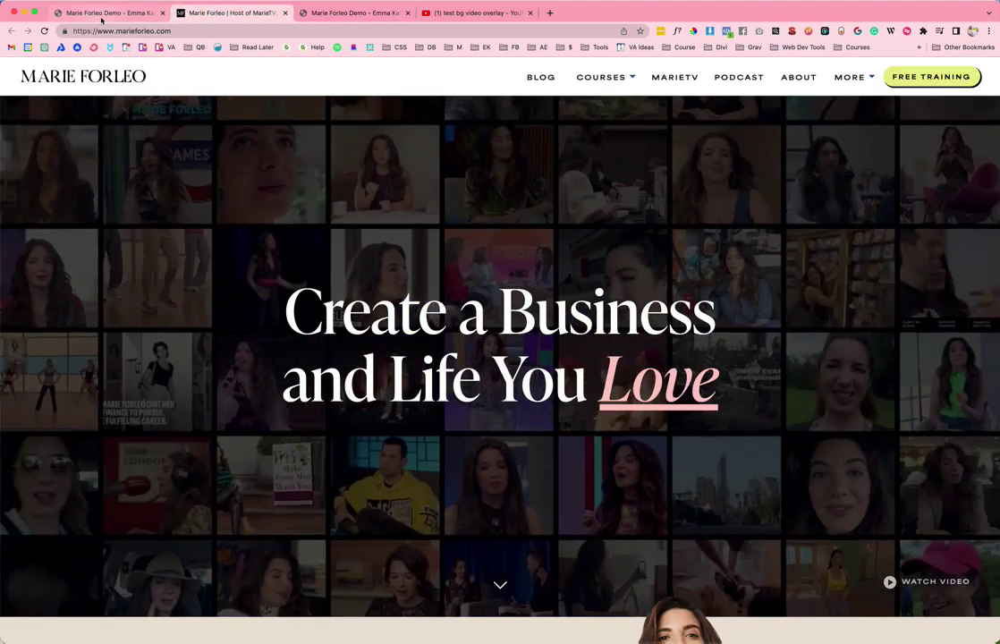
click(103, 13)
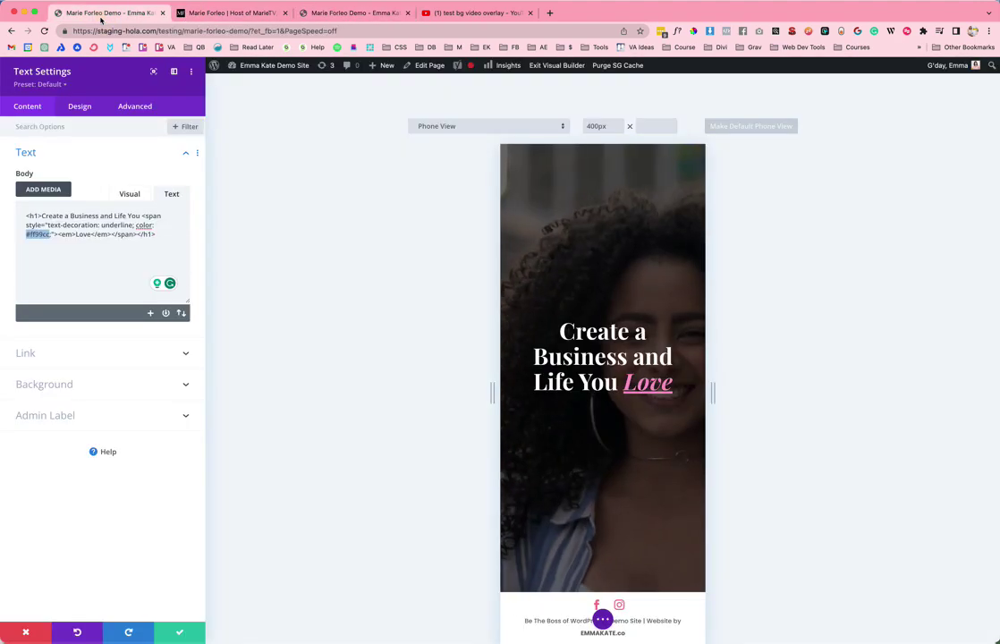
mouse_move(71, 173)
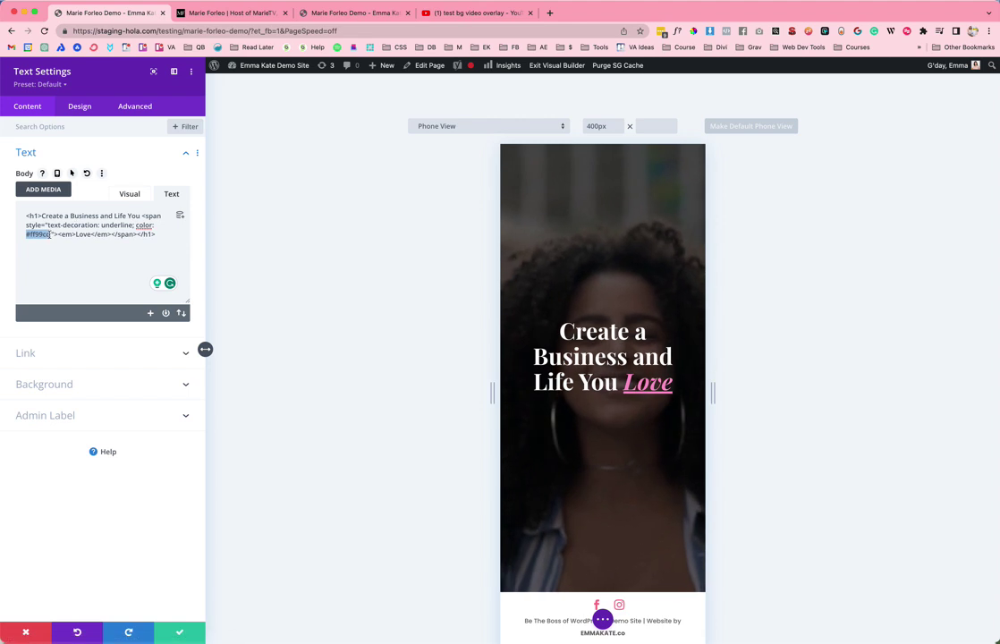
text(#FCAC7)
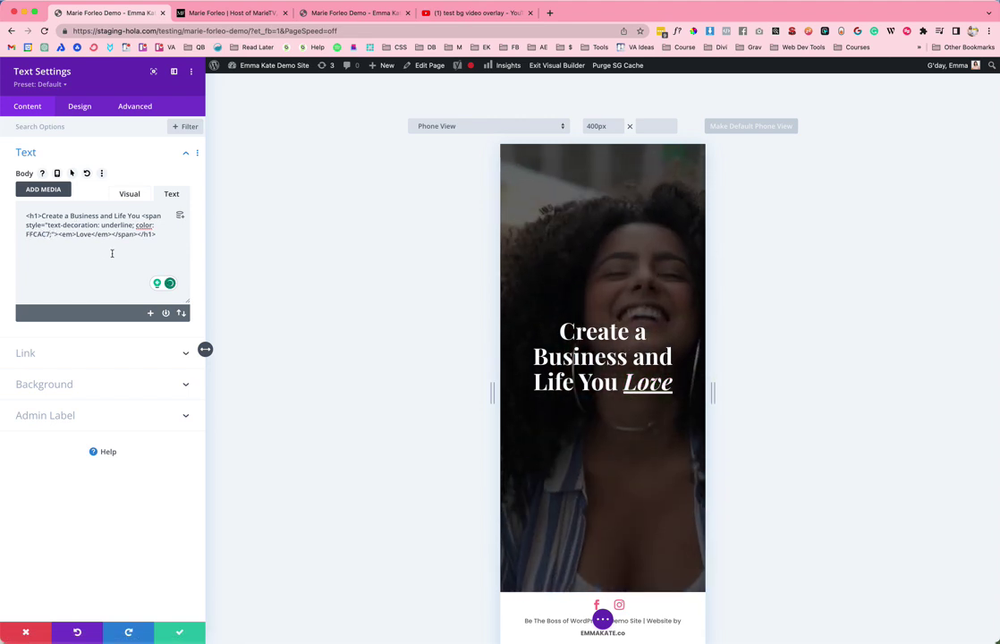
text(F)
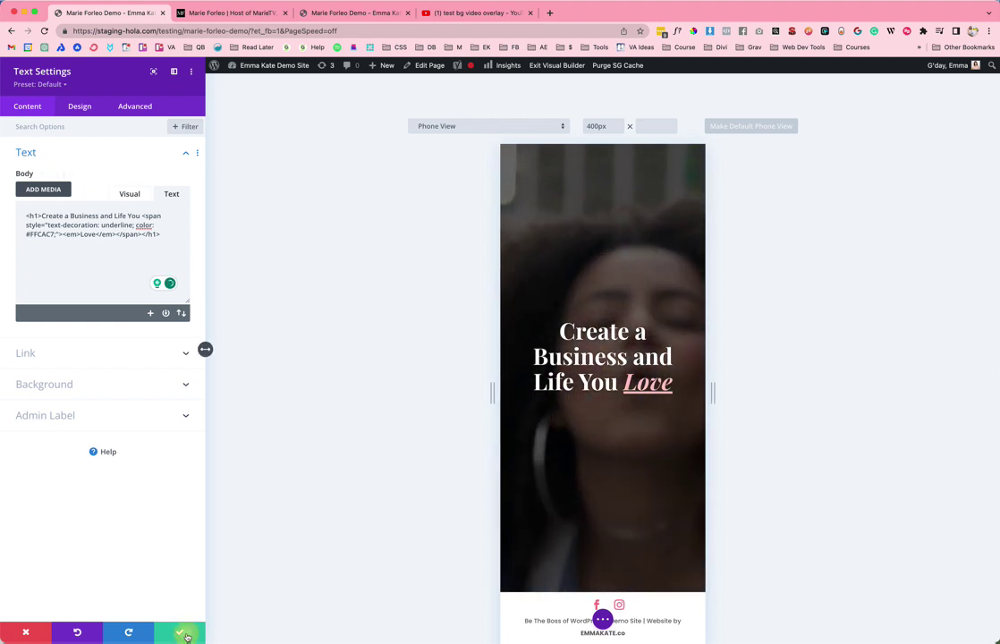
click(187, 636)
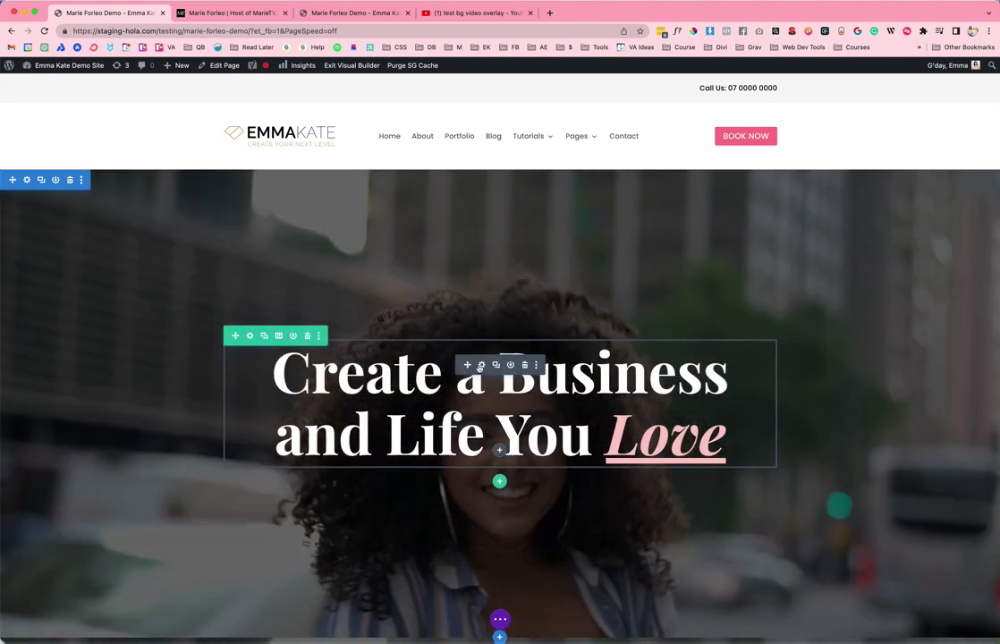
Review the modified styles of the original hero section's Text module and close its settings.
right_click(480, 366)
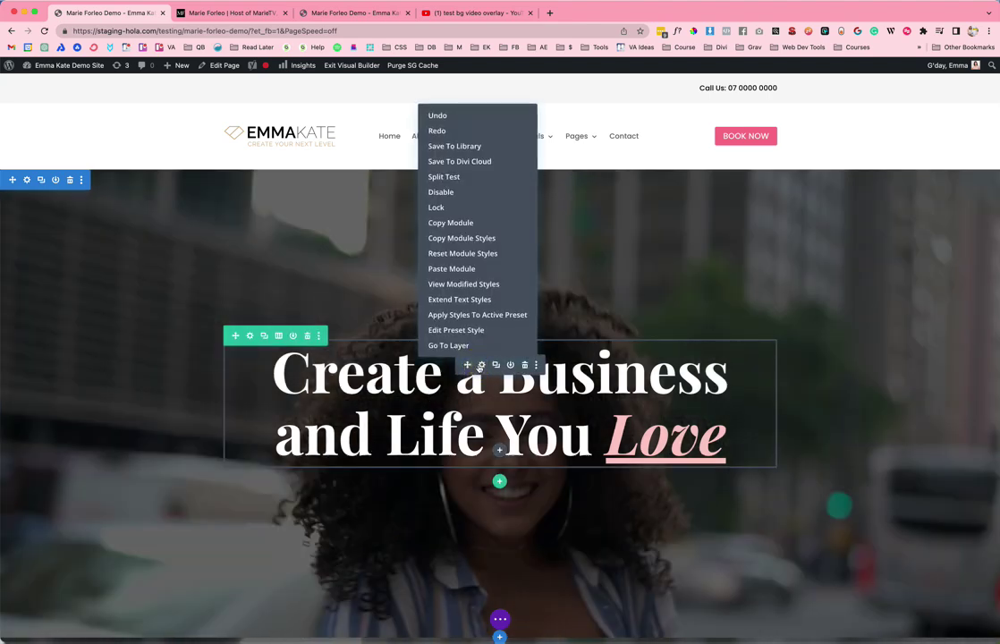
click(476, 285)
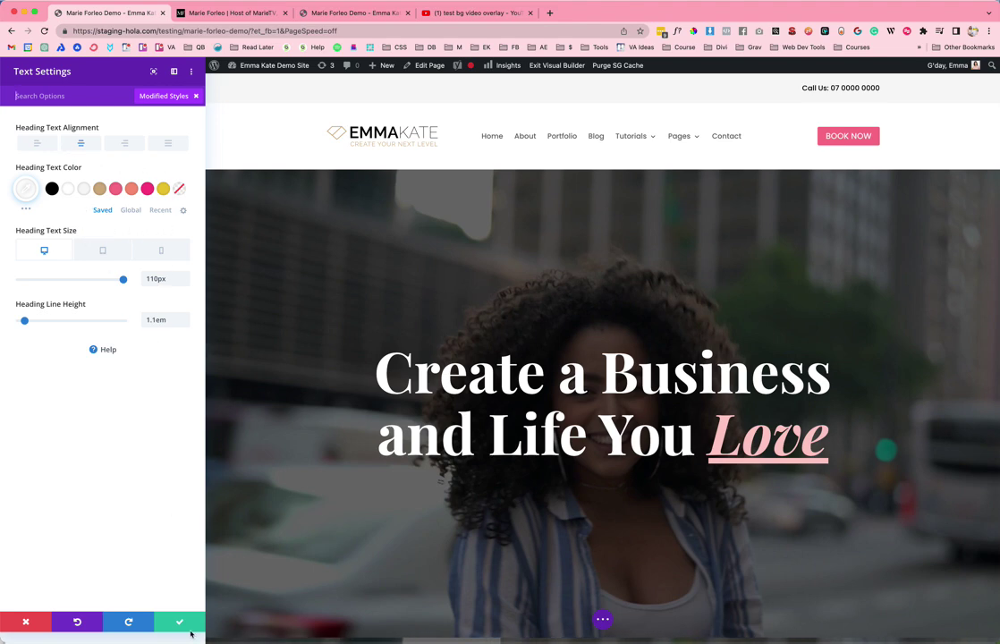
key(Escape)
Check the new hero section below the original and save the page.
scroll(447, 342, down, 5)
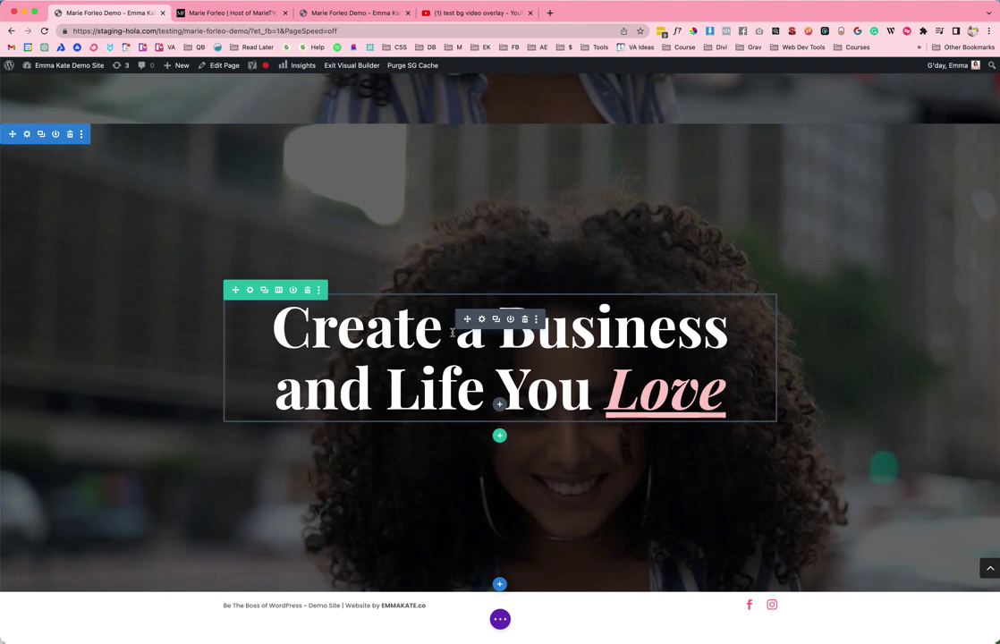
click(499, 619)
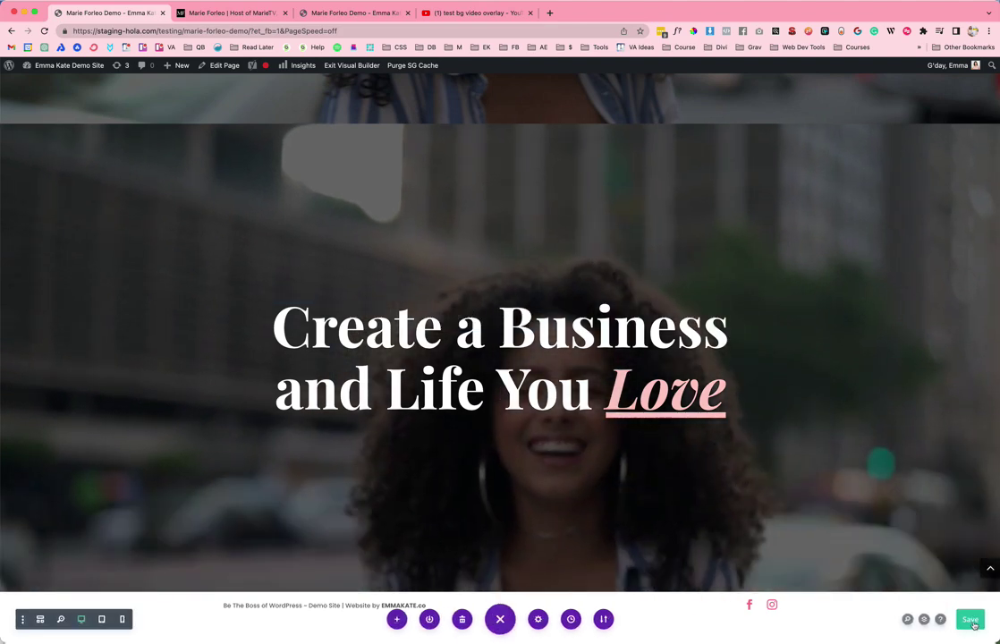
click(972, 620)
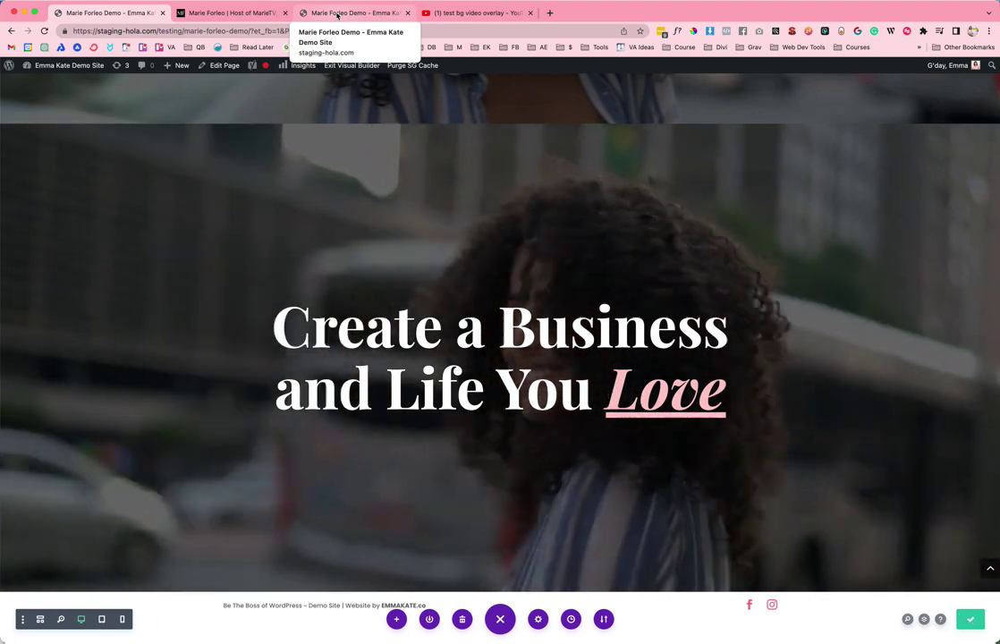
Reload the published demo page and compare both hero sections at full width and in a narrowed browser window.
click(337, 14)
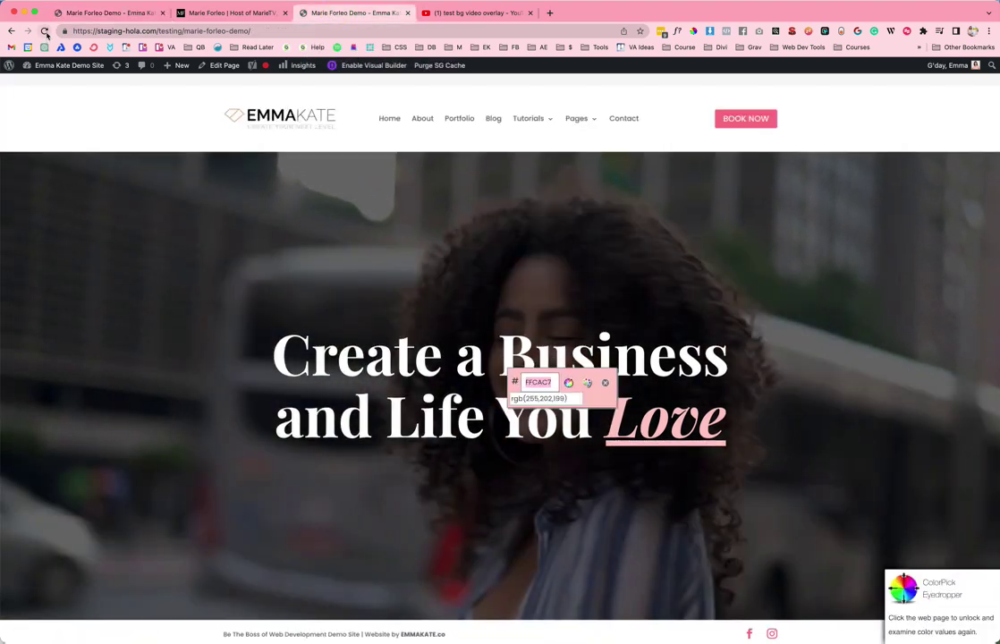
key(super+r)
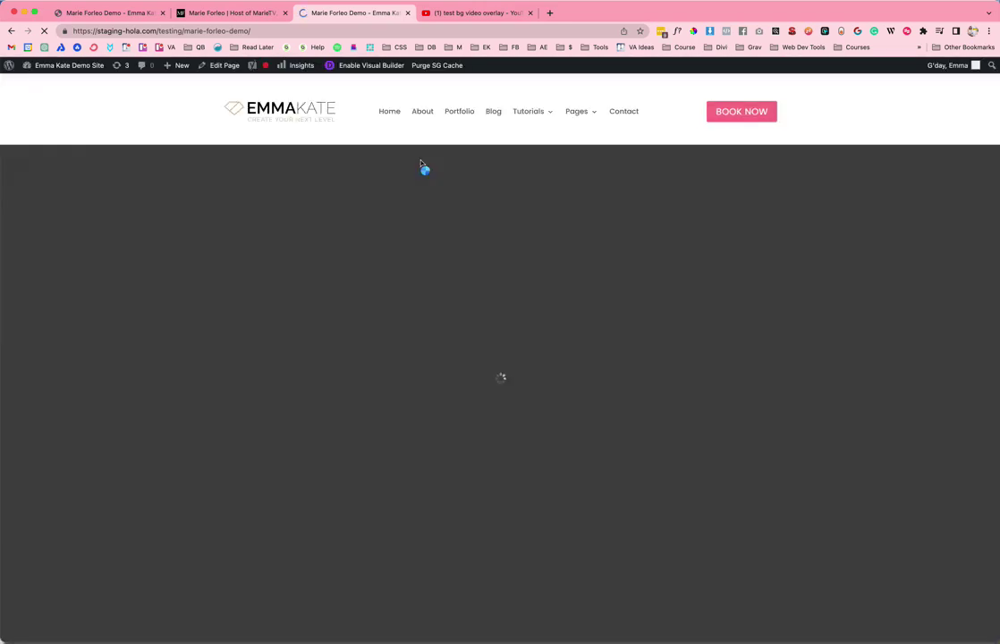
scroll(424, 166, down, 5)
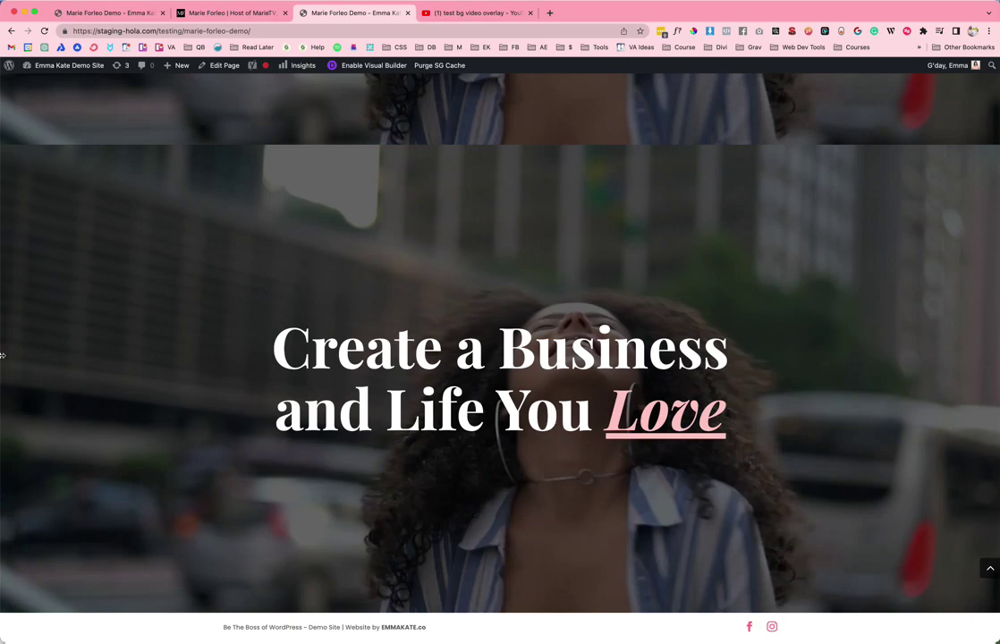
drag(2, 355, 250, 355)
drag(399, 357, 749, 349)
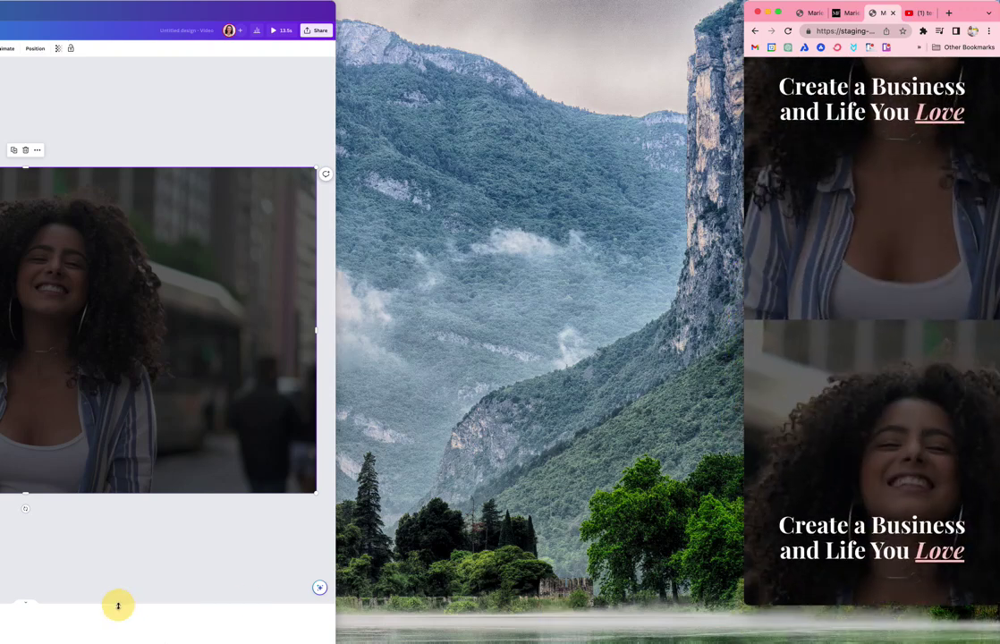
drag(677, 611, 5, 637)
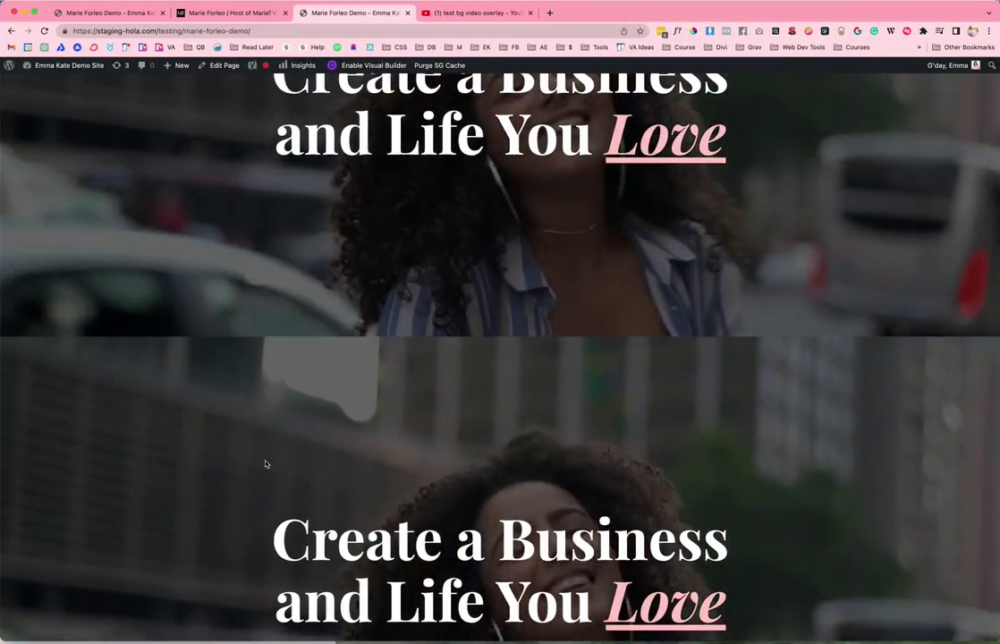
scroll(263, 463, up, 5)
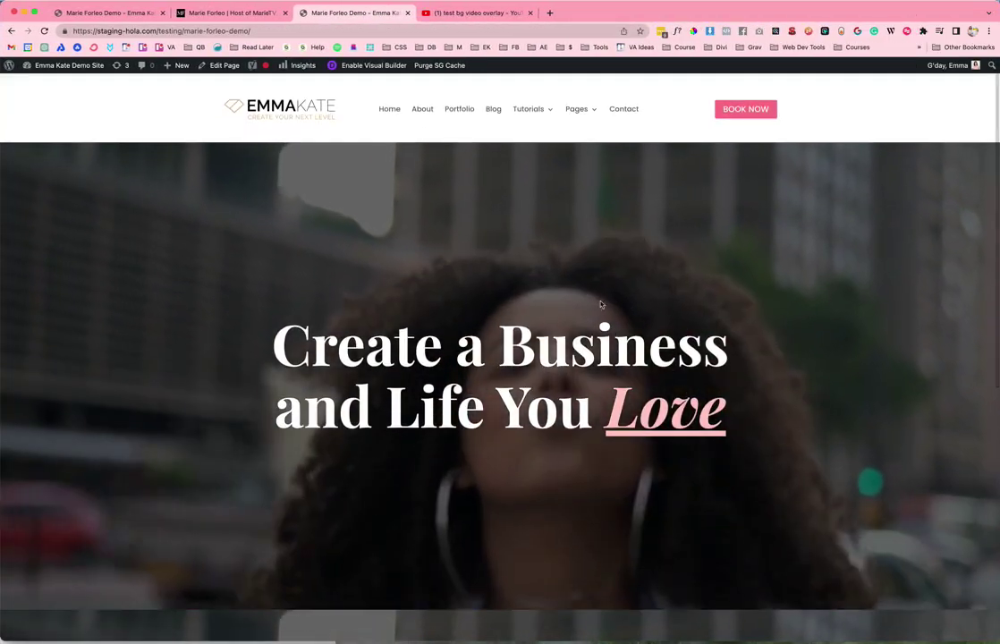